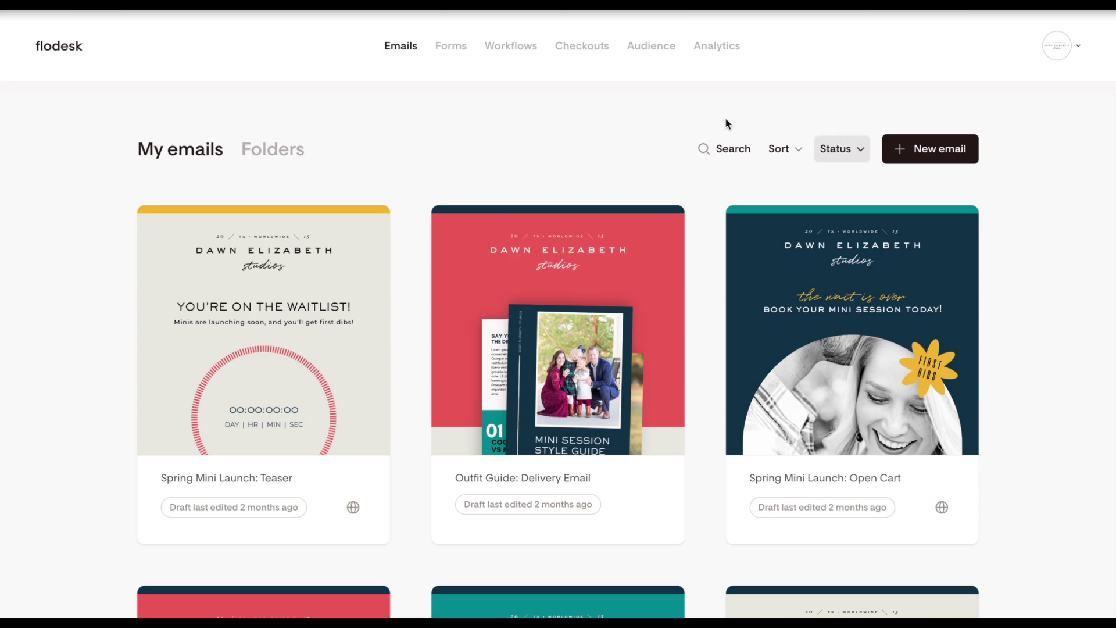
# Step: Start a new form and filter the template gallery to Full page templates
pyautogui.click(456, 52)
pyautogui.moveTo(778, 392)
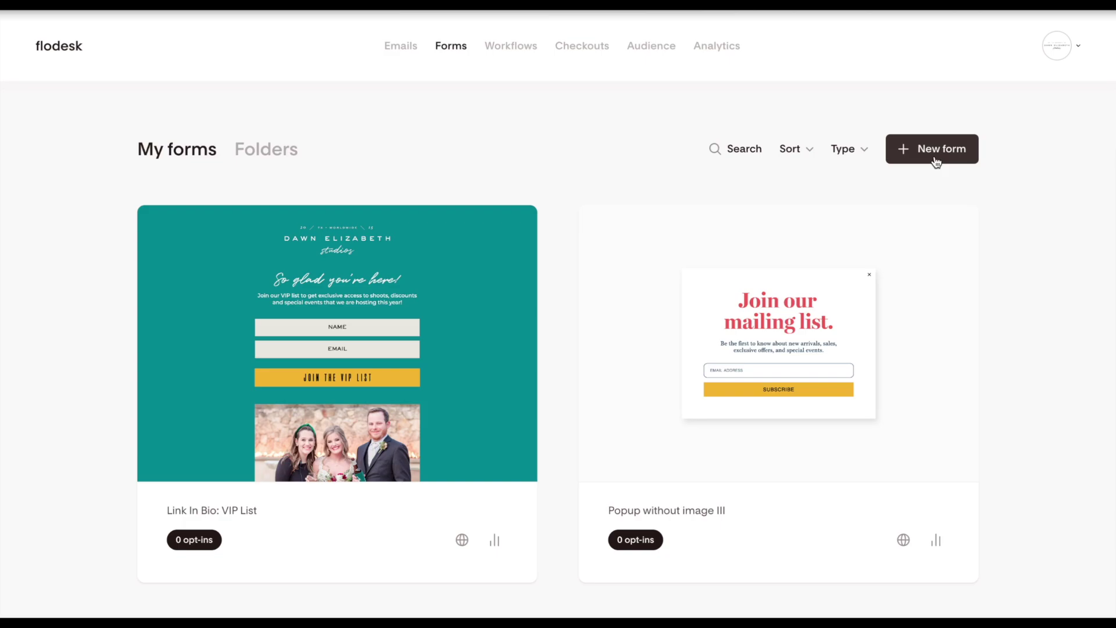
pyautogui.click(935, 157)
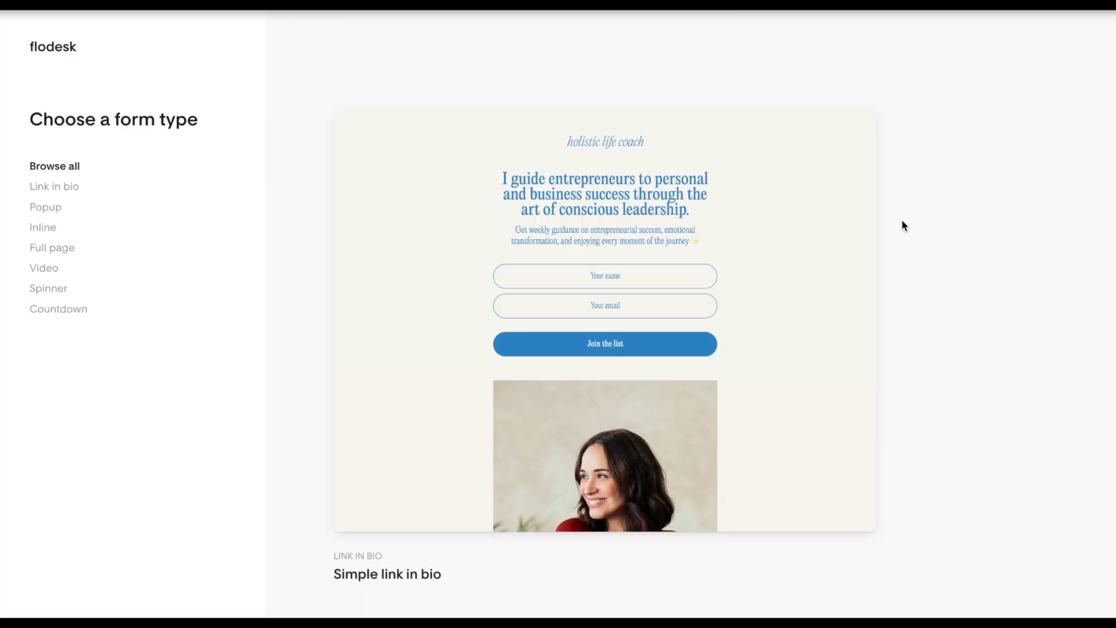
pyautogui.scroll(-15, 834, 244)
pyautogui.scroll(-8, 833, 241)
pyautogui.scroll(-6, 833, 243)
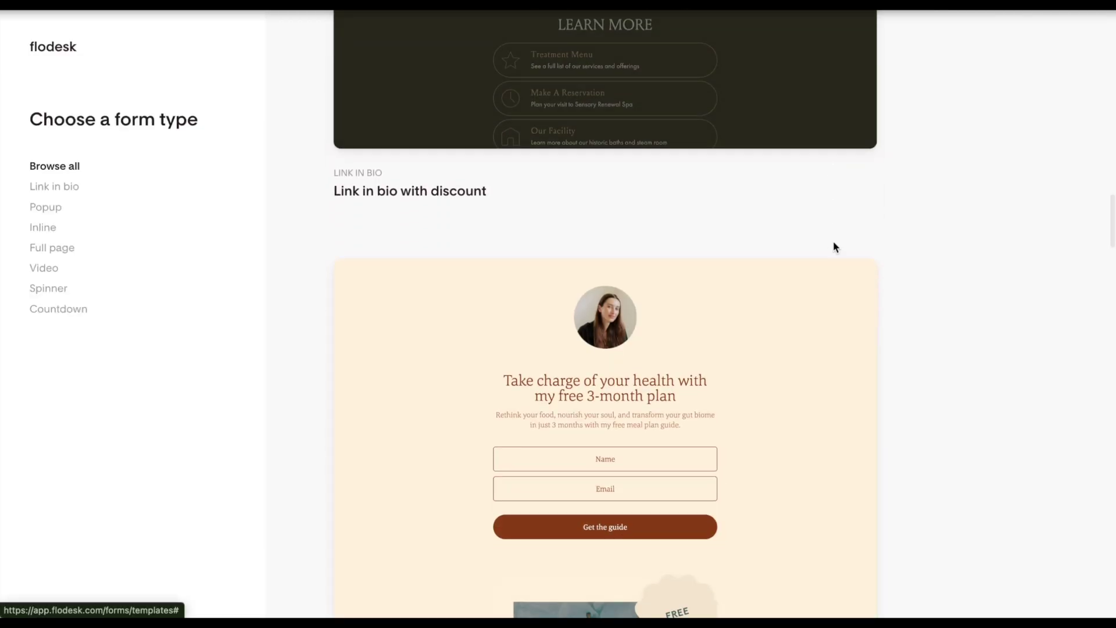
pyautogui.scroll(-6, 833, 243)
pyautogui.scroll(-6, 833, 243)
pyautogui.scroll(-6, 835, 248)
pyautogui.scroll(-10, 907, 306)
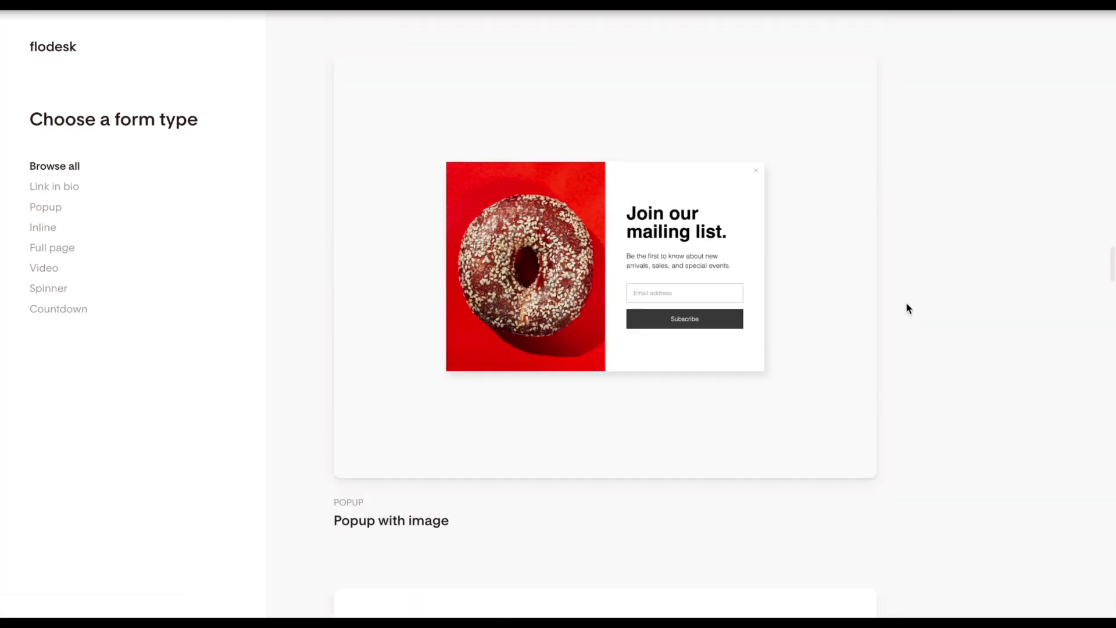
pyautogui.scroll(-5, 907, 306)
pyautogui.scroll(-3, 907, 306)
pyautogui.scroll(-10, 907, 306)
pyautogui.scroll(-1, 909, 308)
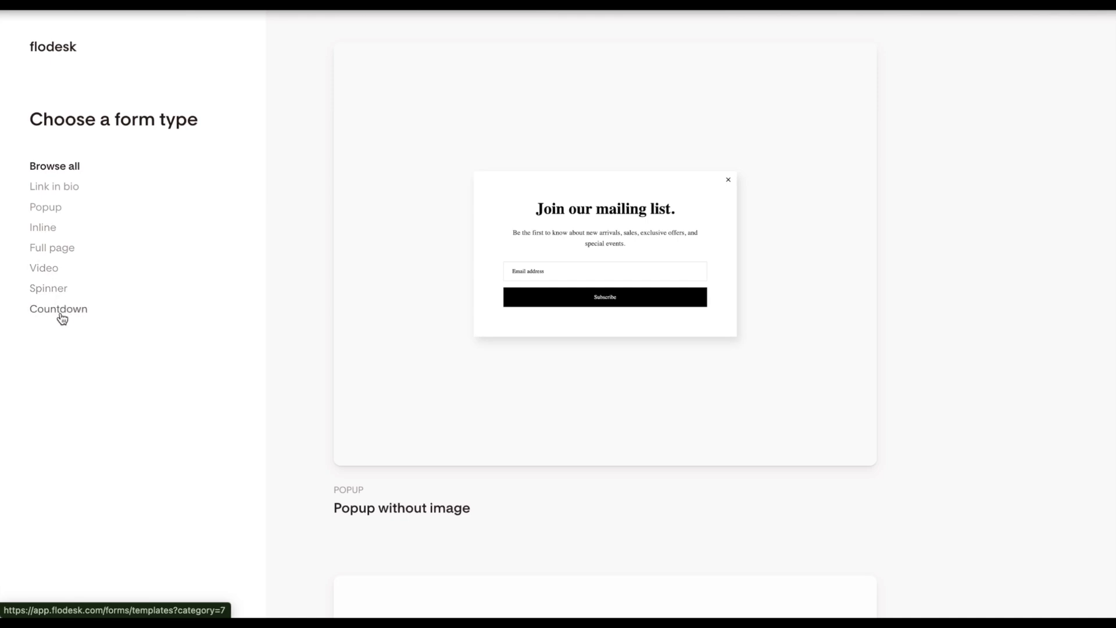
pyautogui.click(65, 255)
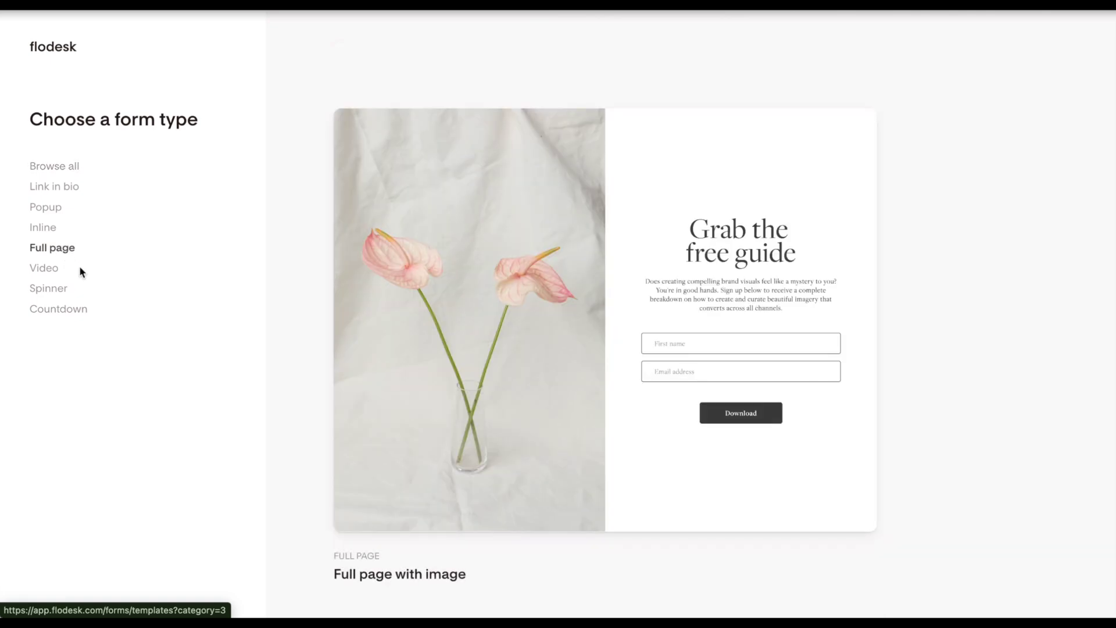
pyautogui.moveTo(720, 341)
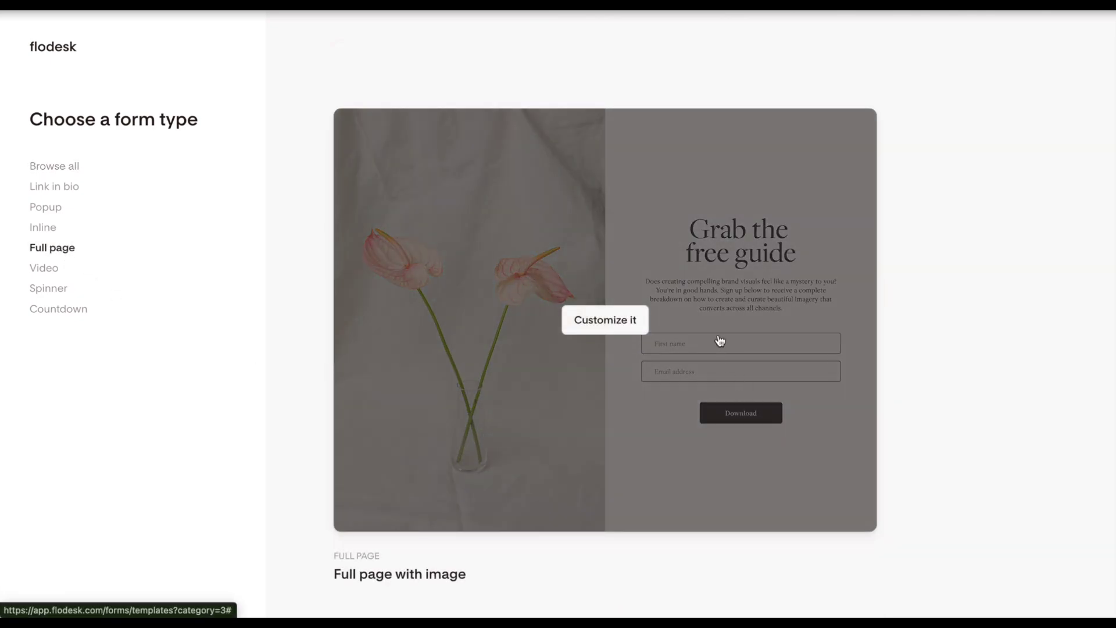
# Step: Customize the Full page with image template, linking it to the Opt-in: Style Guide segment
pyautogui.click(719, 341)
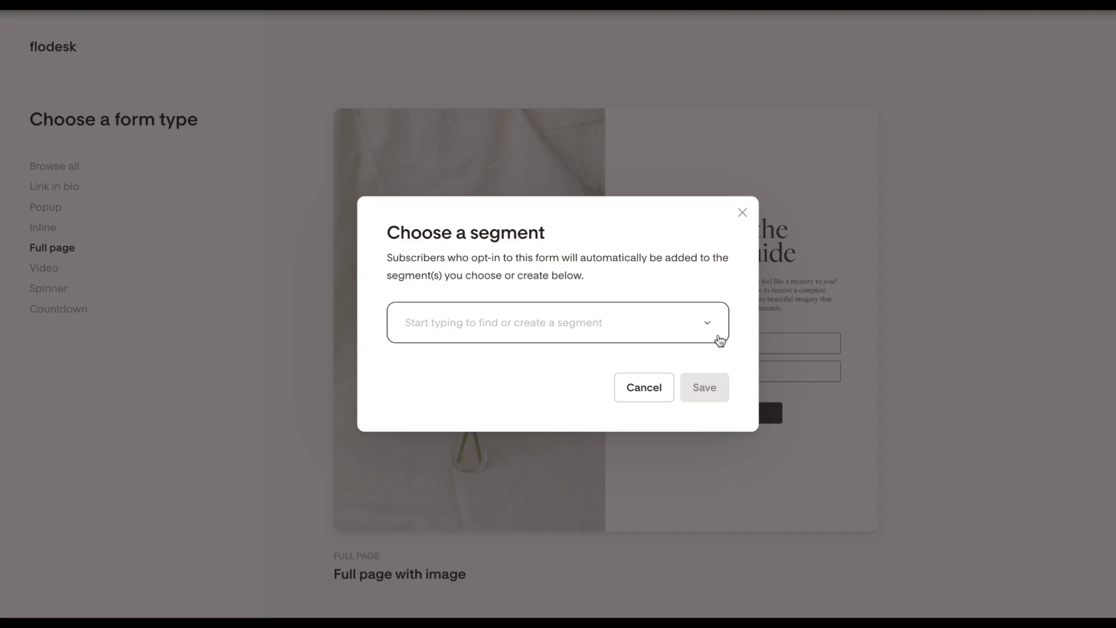
pyautogui.click(627, 322)
pyautogui.write('opt')
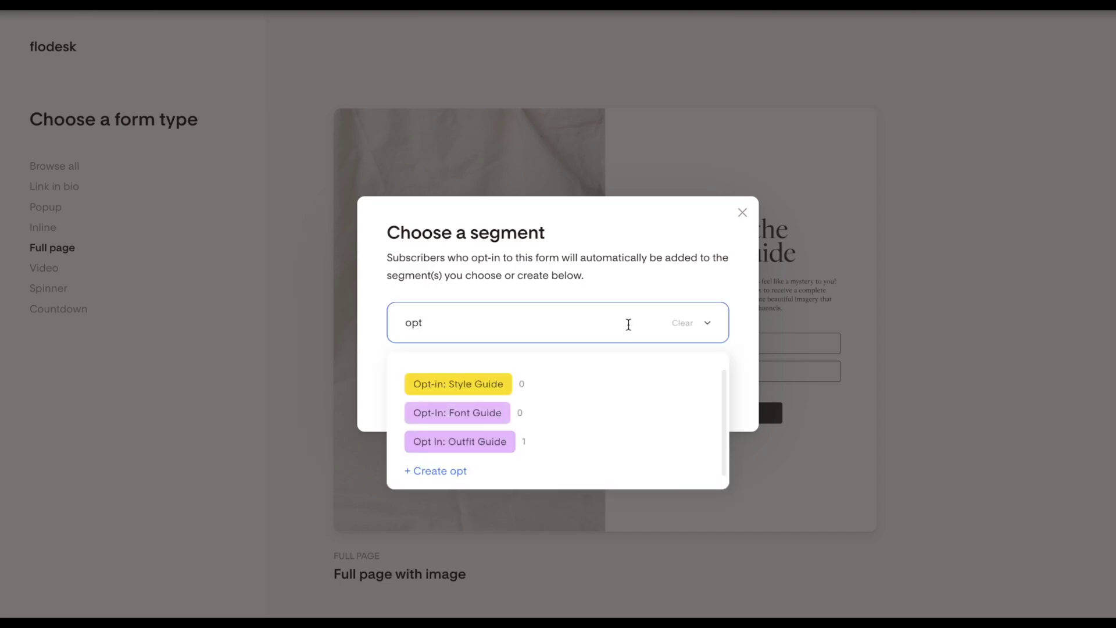
pyautogui.click(482, 394)
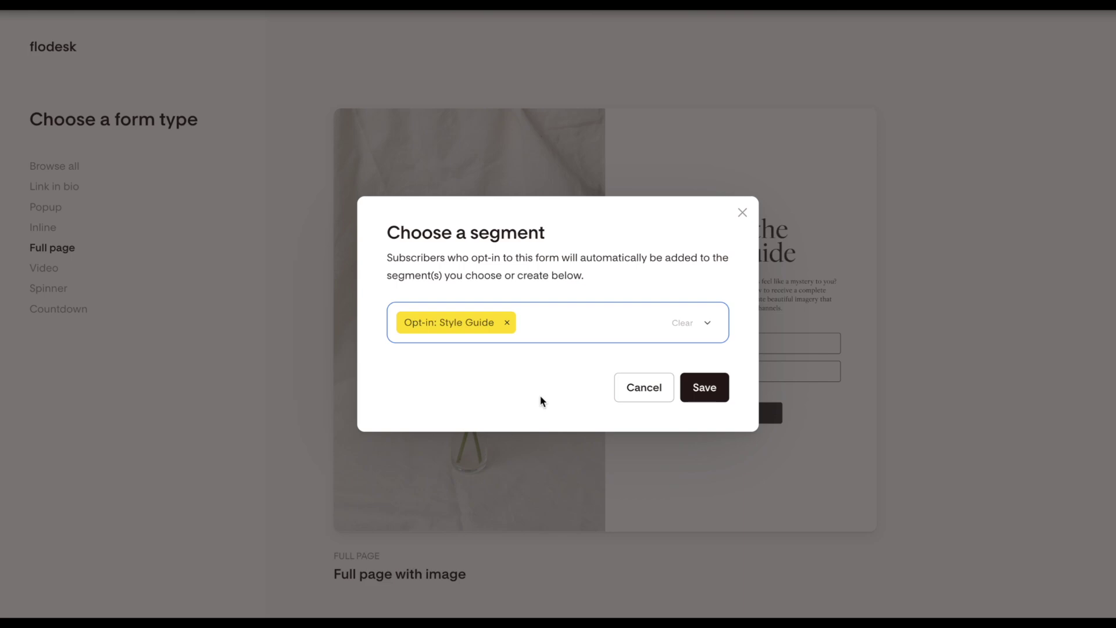
pyautogui.click(705, 388)
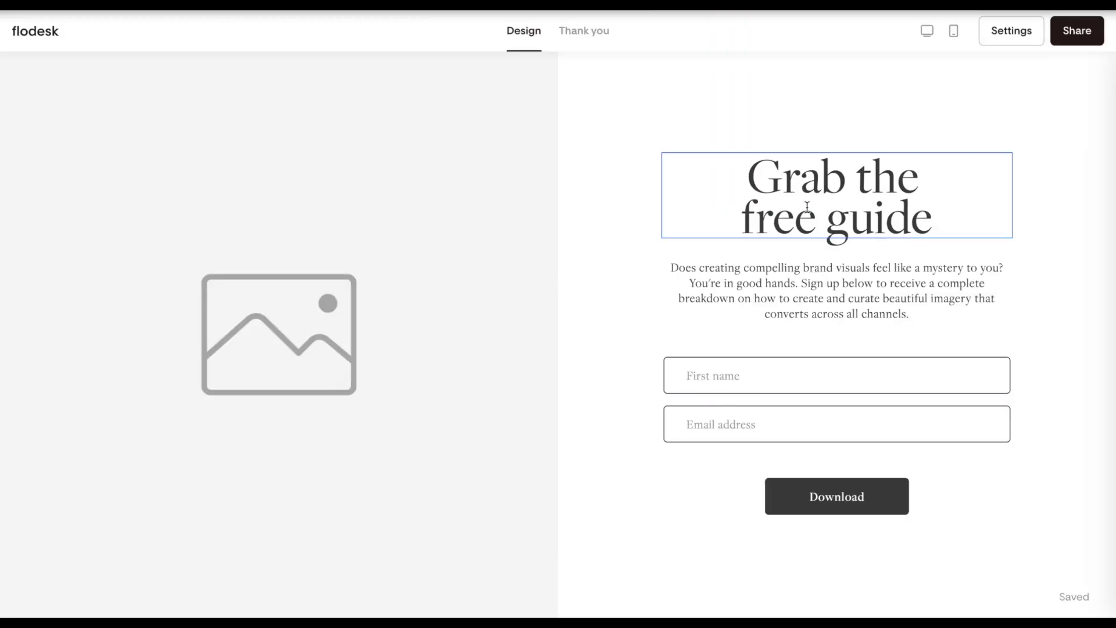
# Step: Rewrite the heading and replace the description with the free outfit guide text
pyautogui.click(698, 184)
pyautogui.click(629, 290)
pyautogui.write('Look and')
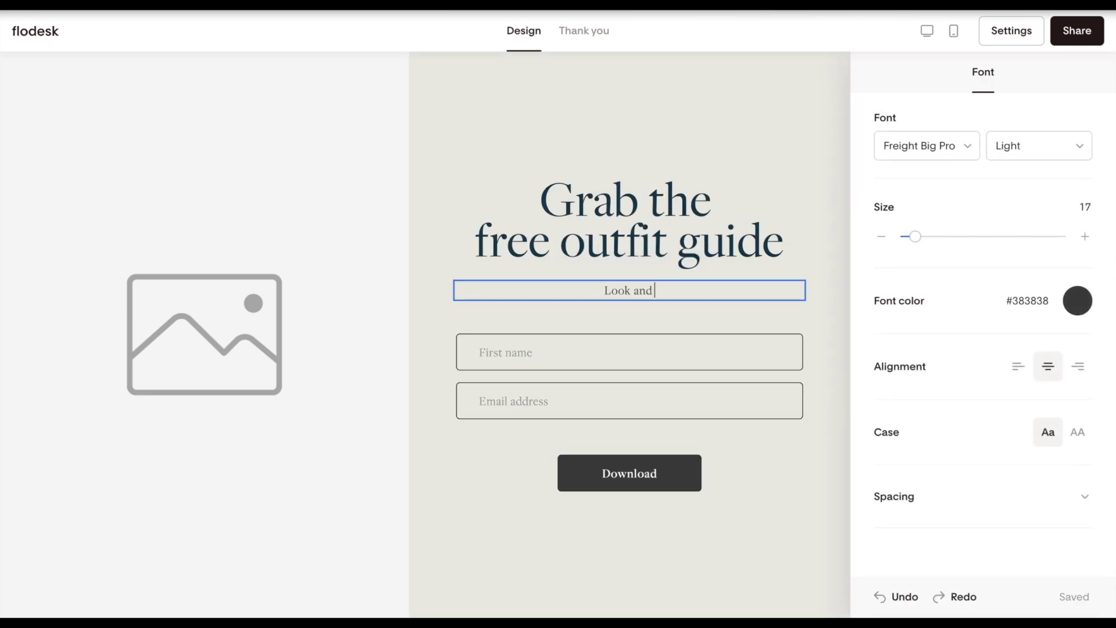
pyautogui.write(' feel your best at your photo session with our free outfit guide. We cover everythi')
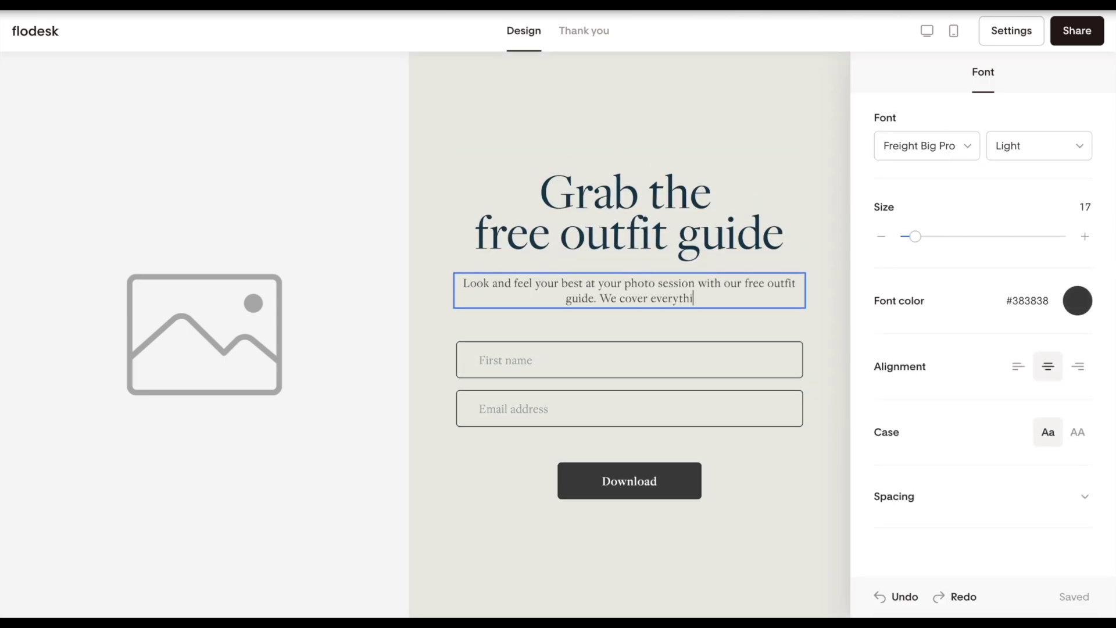
pyautogui.write('ng from coordinating with family members to feeling your absolute best in front')
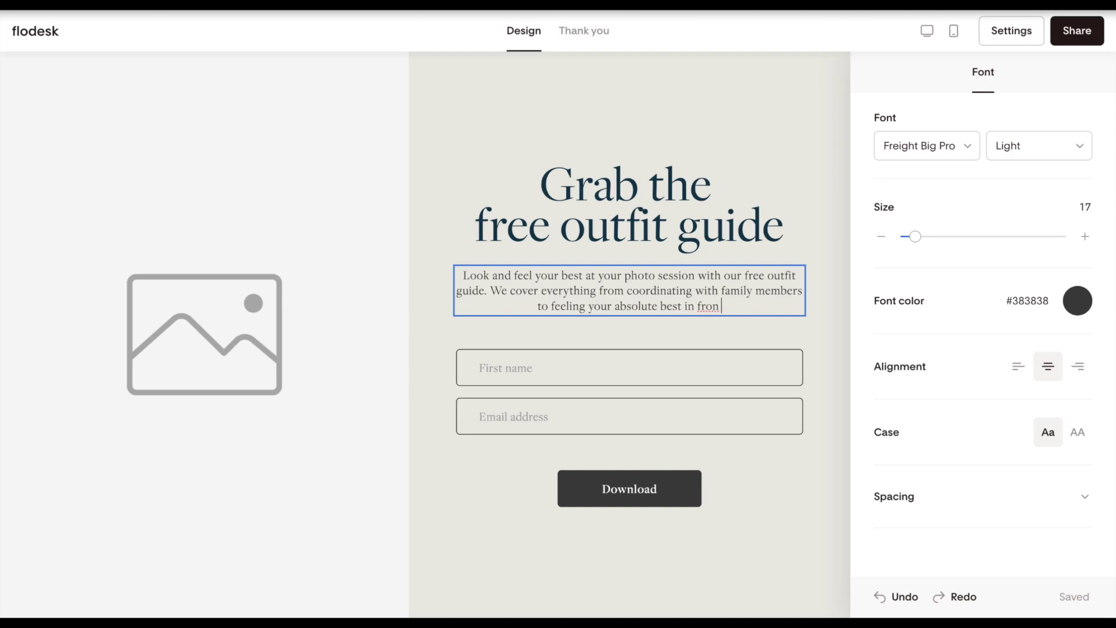
pyautogui.write(' of the camera,')
# Step: Restyle the form fields, changing their text colour
pyautogui.click(629, 367)
pyautogui.click(893, 141)
pyautogui.click(985, 71)
pyautogui.click(1076, 294)
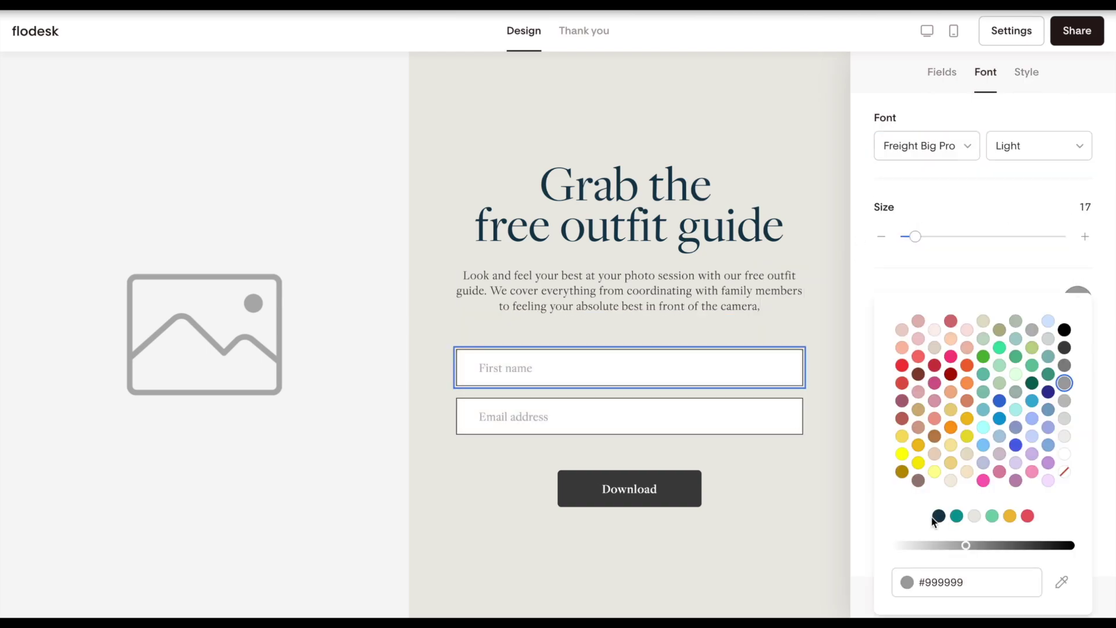
# Step: Fill the empty image area with an outfit stock photo
pyautogui.click(205, 334)
pyautogui.click(981, 326)
pyautogui.write('outfit')
pyautogui.click(687, 484)
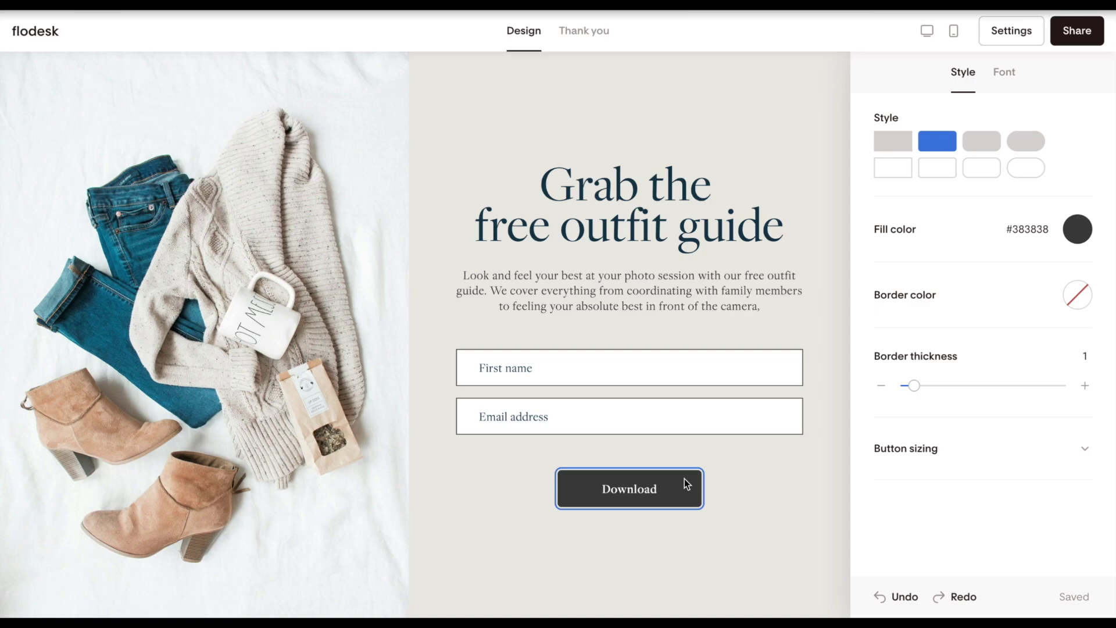
# Step: Give the button a teal #03878F fill and all-caps 'Get the guide' text
pyautogui.click(1077, 229)
pyautogui.click(953, 465)
pyautogui.click(652, 517)
pyautogui.doubleClick(643, 488)
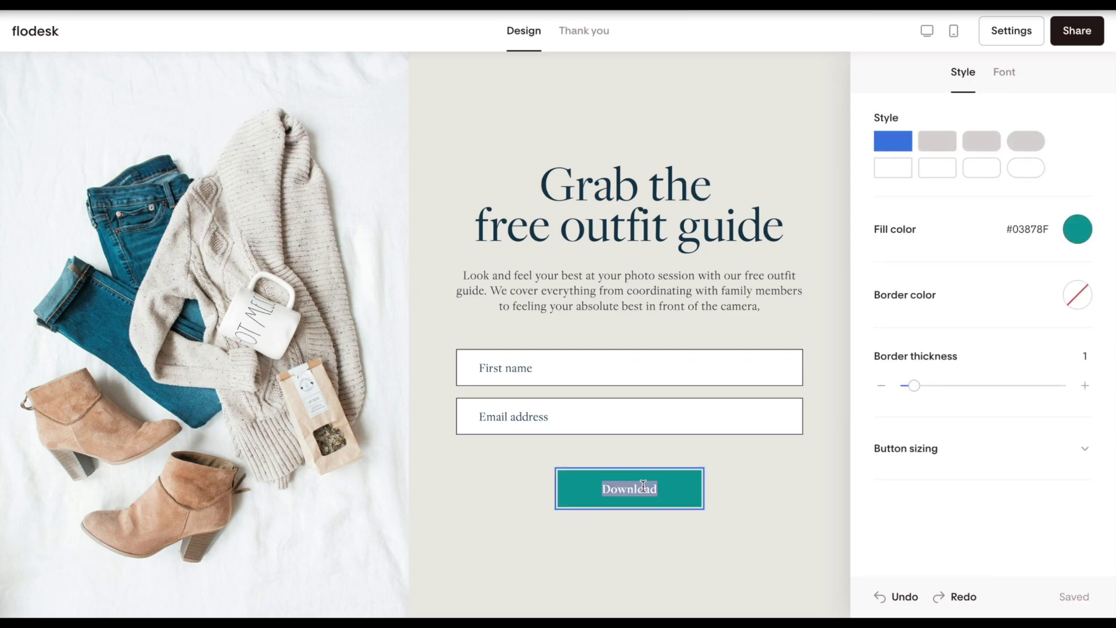
pyautogui.write('Get the guide')
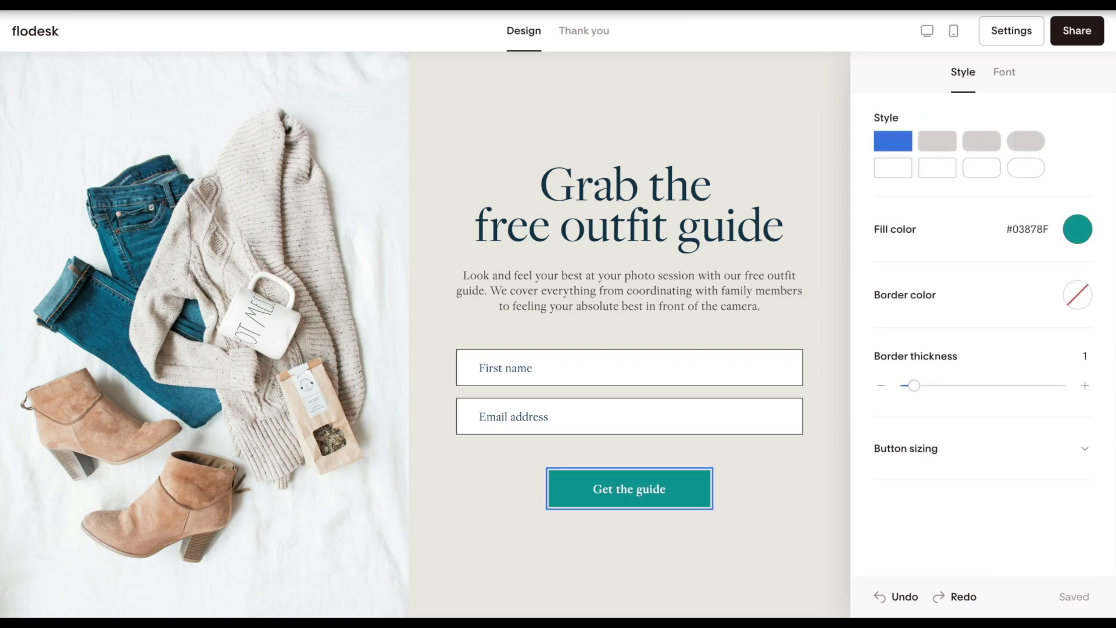
pyautogui.click(1003, 74)
pyautogui.click(1077, 366)
pyautogui.click(794, 487)
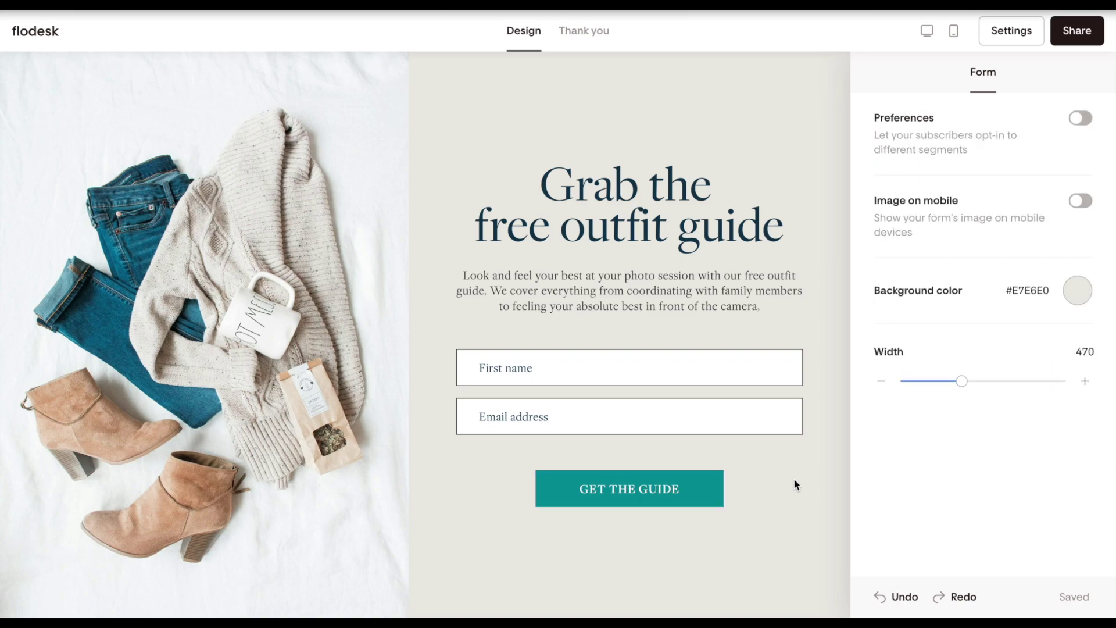
# Step: Set the thank-you page's custom message to 'Check your email - I've sent the guide to you!'
pyautogui.click(600, 43)
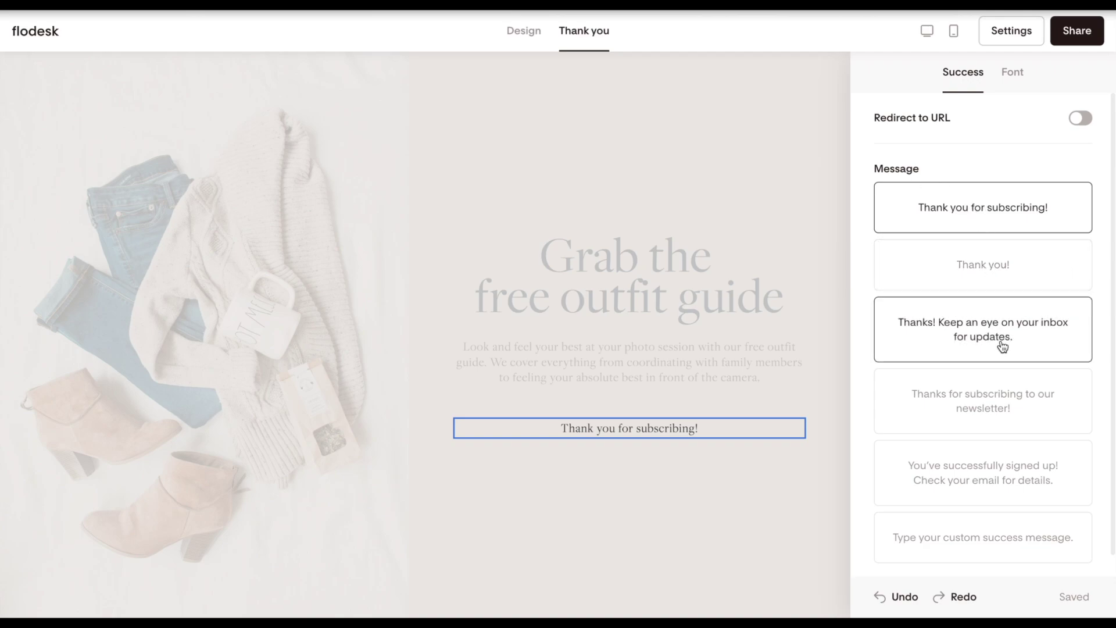
pyautogui.scroll(-1, 1005, 361)
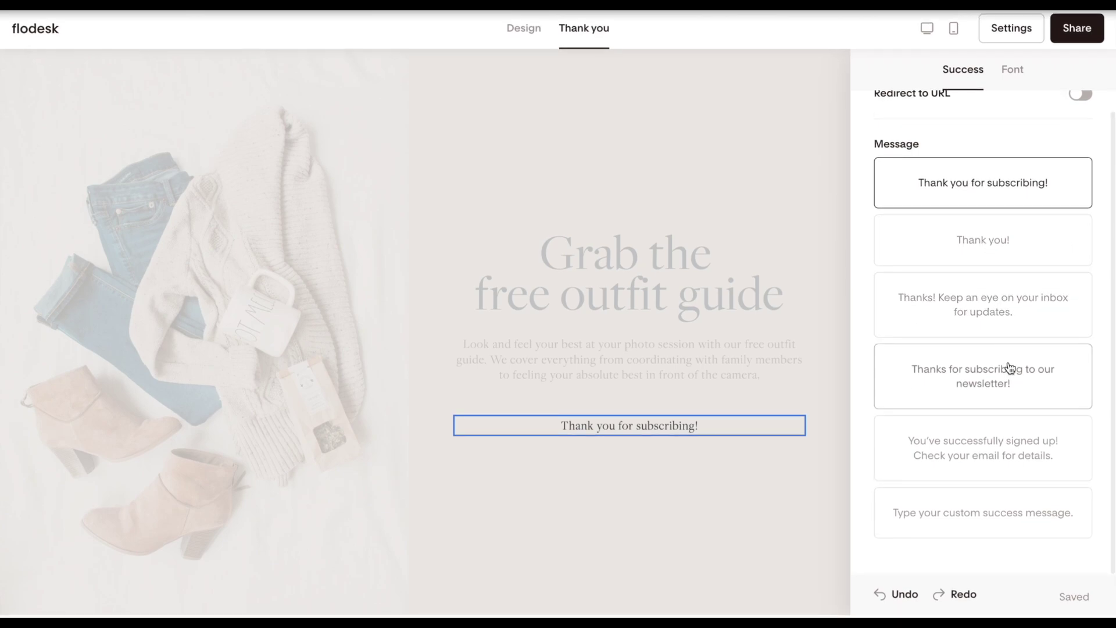
pyautogui.click(1032, 516)
pyautogui.write('Check your email - I’')
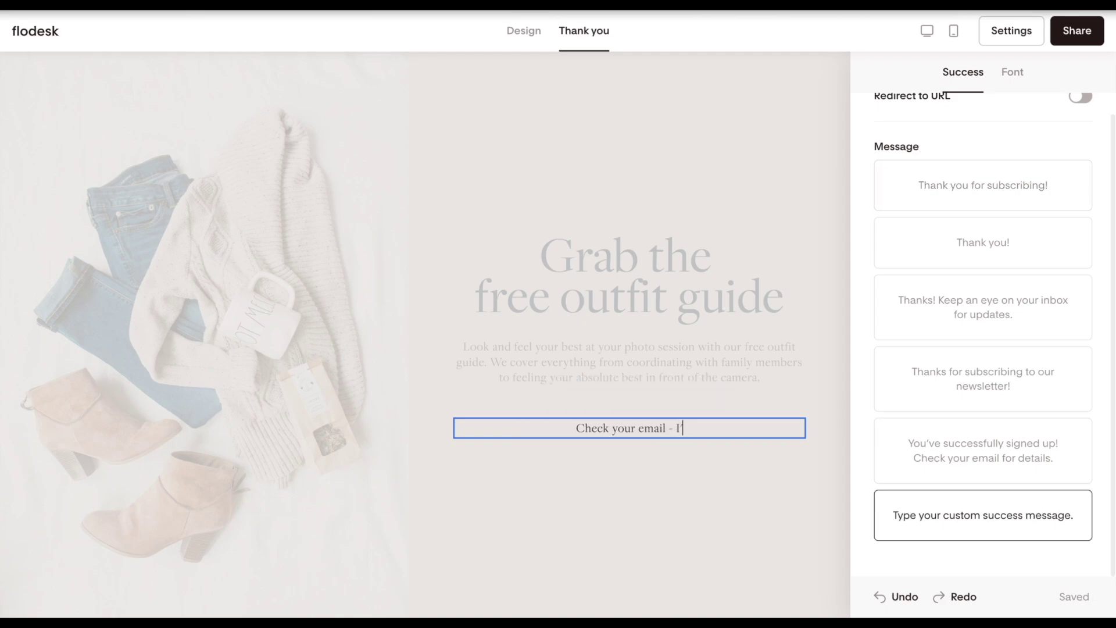
pyautogui.write("'ve sent the guide to you!")
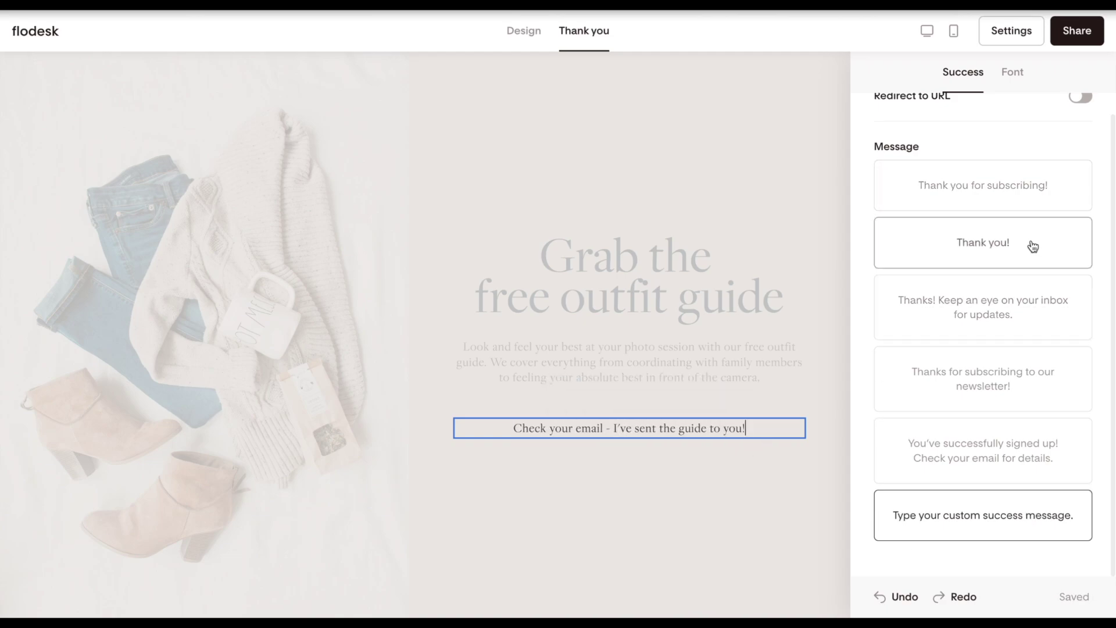
# Step: Toggle Redirect to URL on and back off, leaving no redirect set
pyautogui.scroll(1, 1035, 233)
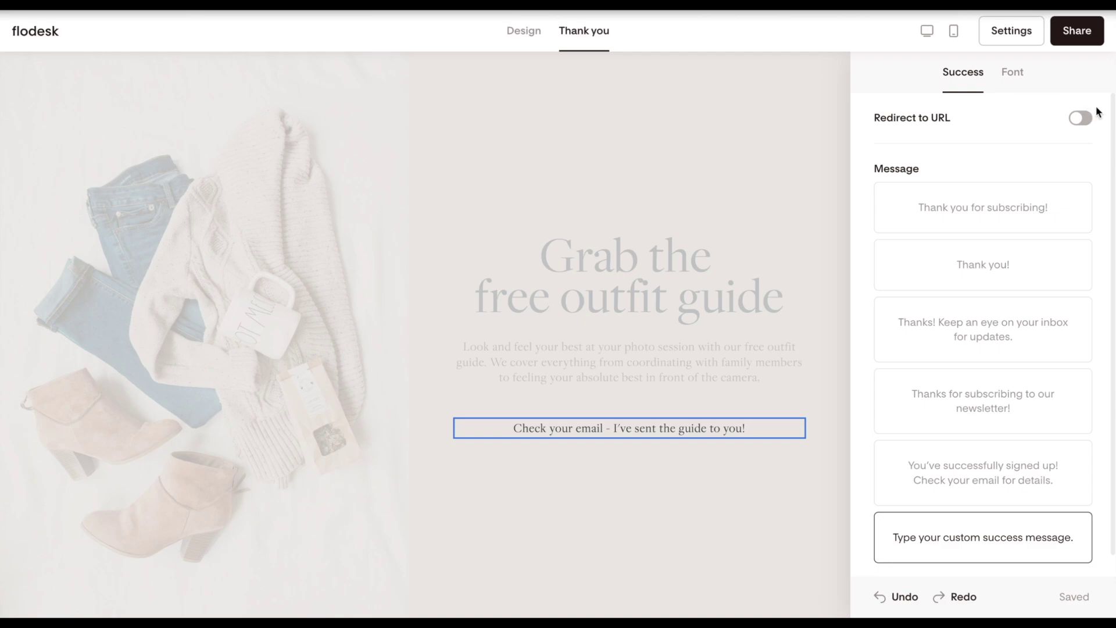
pyautogui.click(1081, 119)
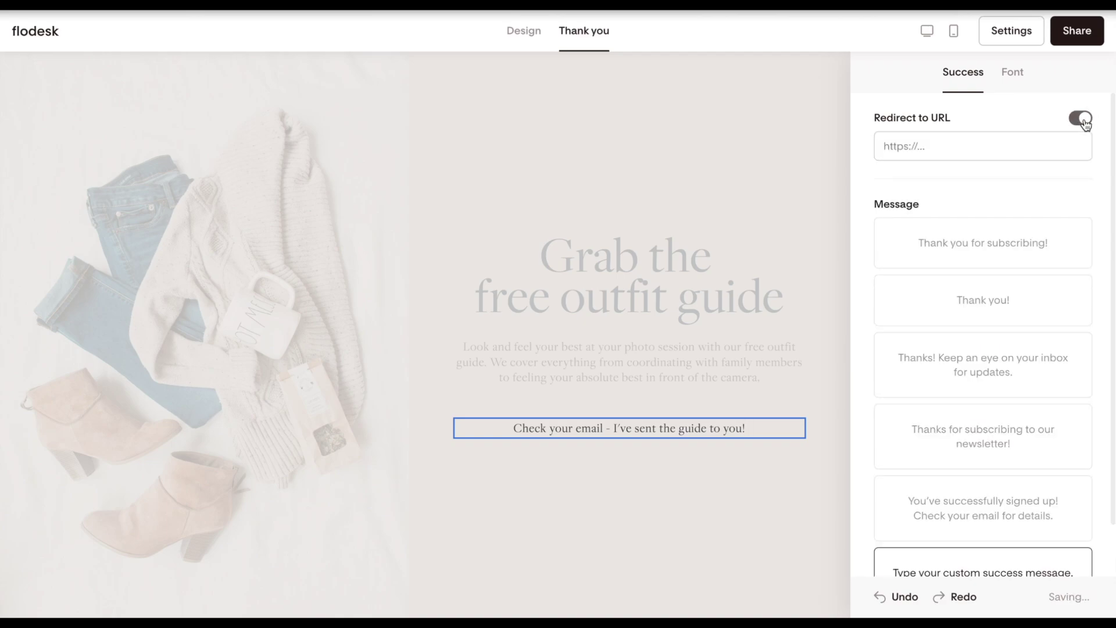
pyautogui.click(1049, 145)
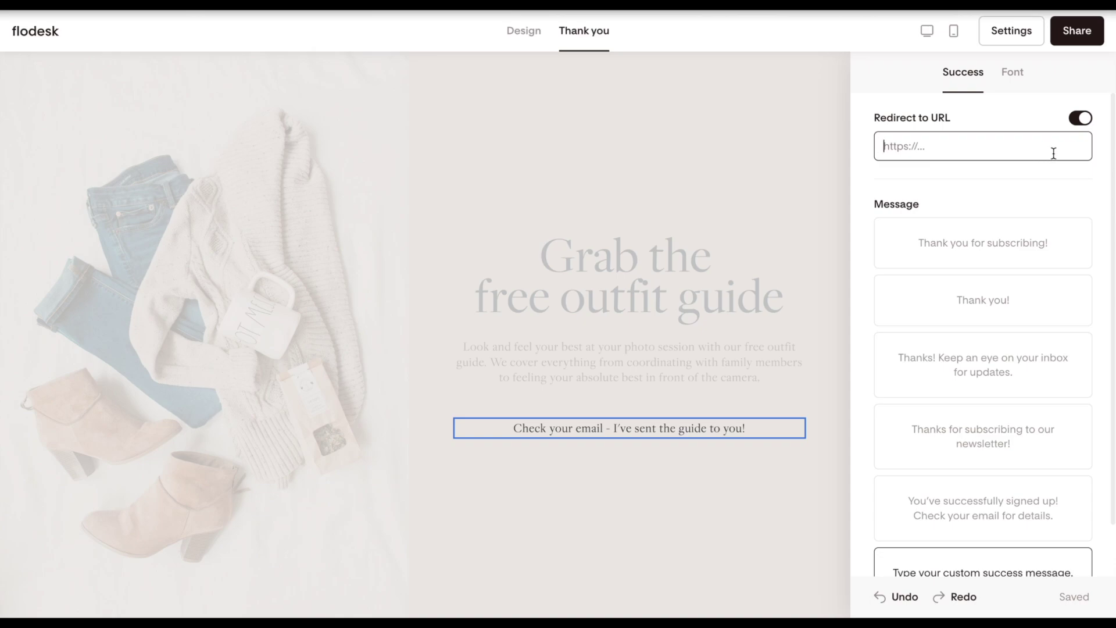
pyautogui.click(1086, 118)
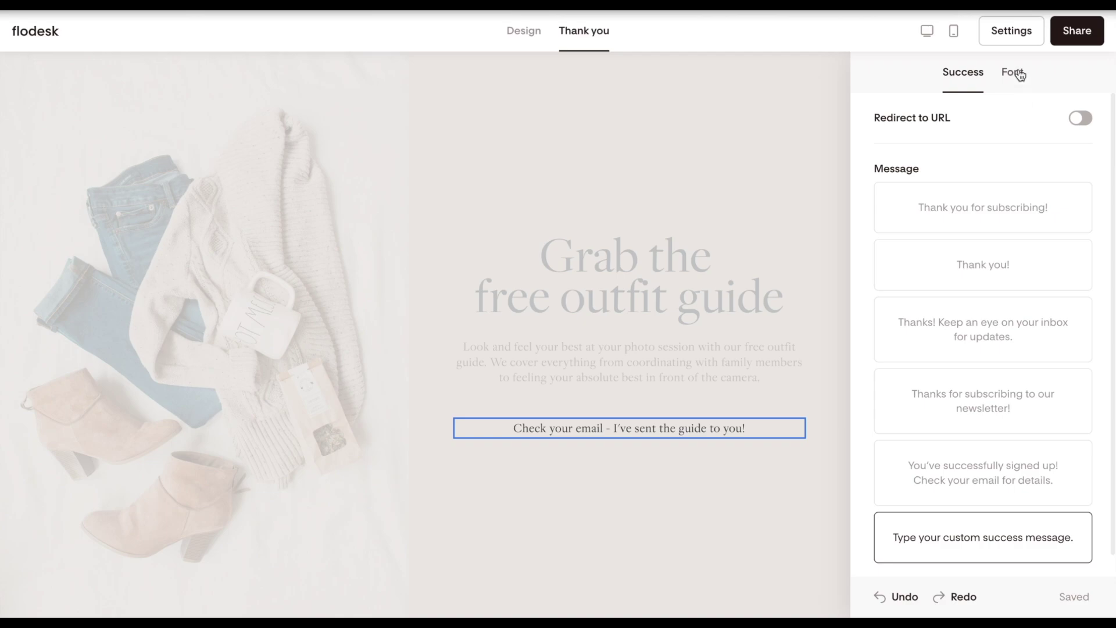
# Step: Change the form's link slug to outfit-guide in Settings > Link and close it
pyautogui.click(1016, 35)
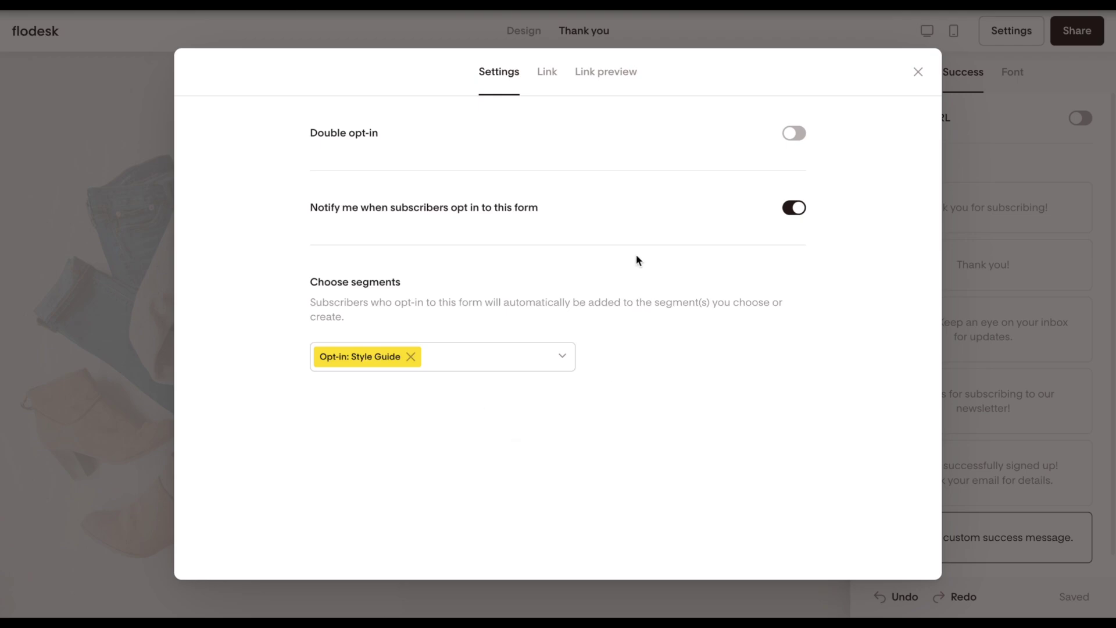
pyautogui.click(546, 76)
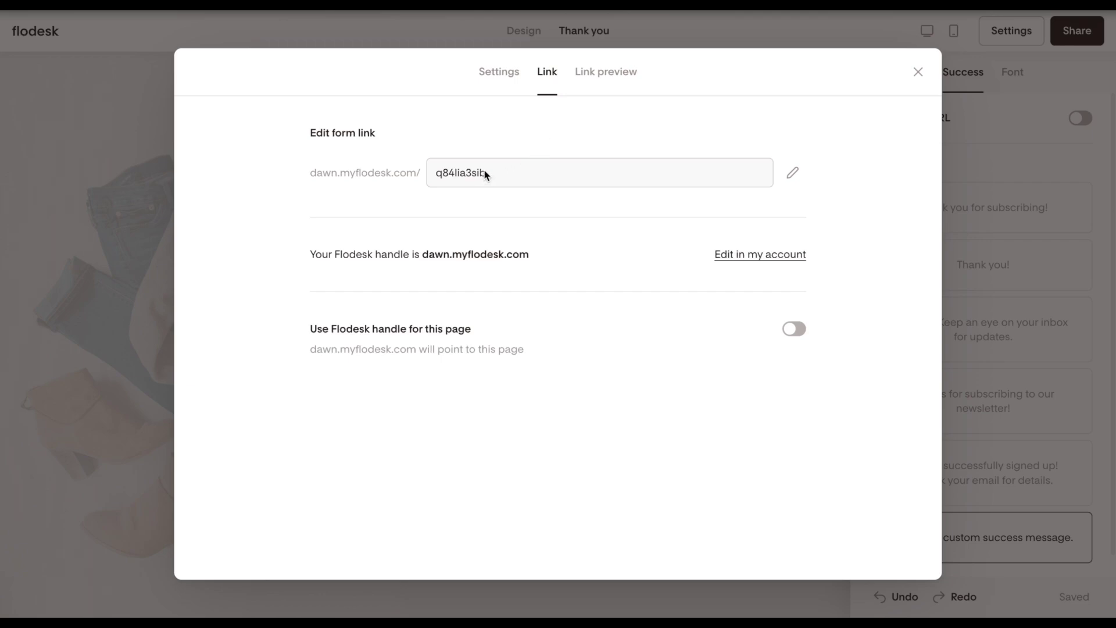
pyautogui.click(792, 173)
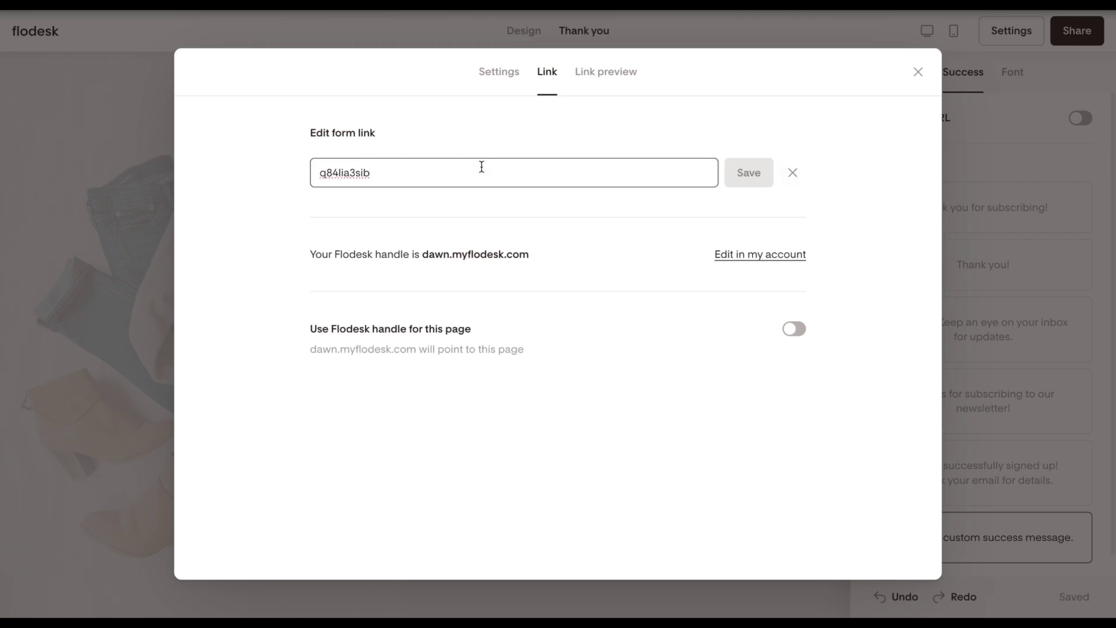
pyautogui.write('outfit-guide')
pyautogui.click(735, 179)
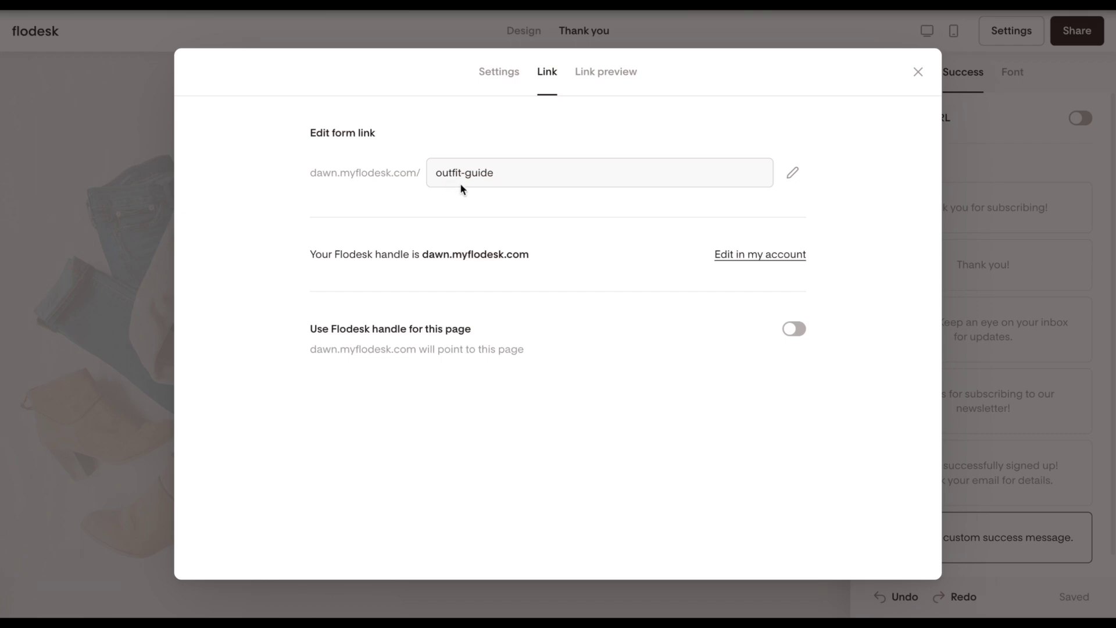
pyautogui.click(917, 72)
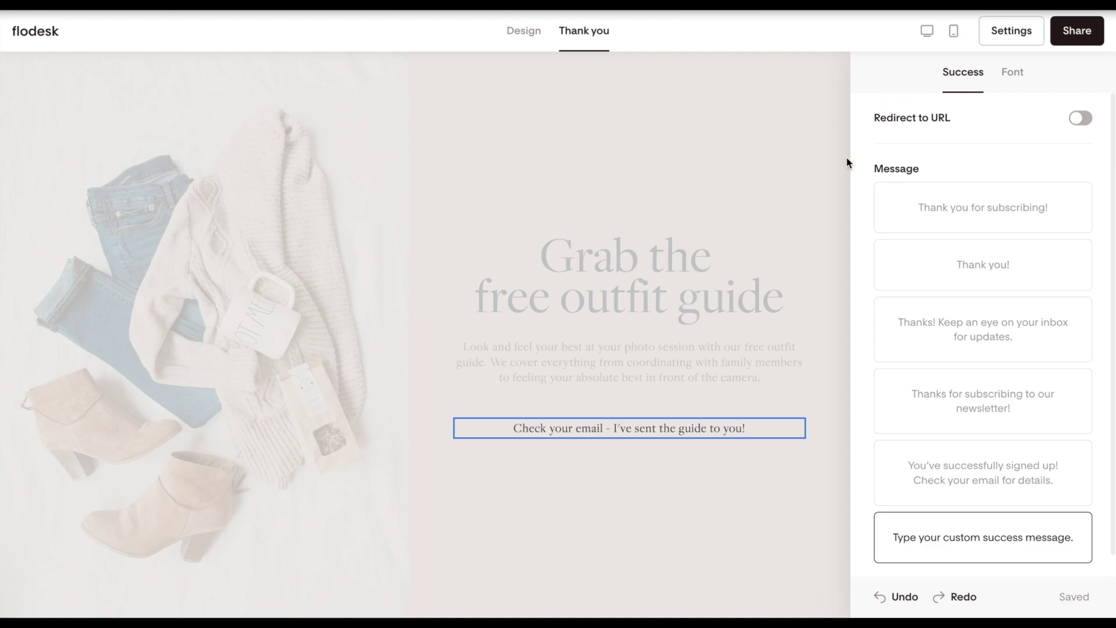
# Step: Show the form's outfit-guide share link, then return to My forms
pyautogui.click(1073, 33)
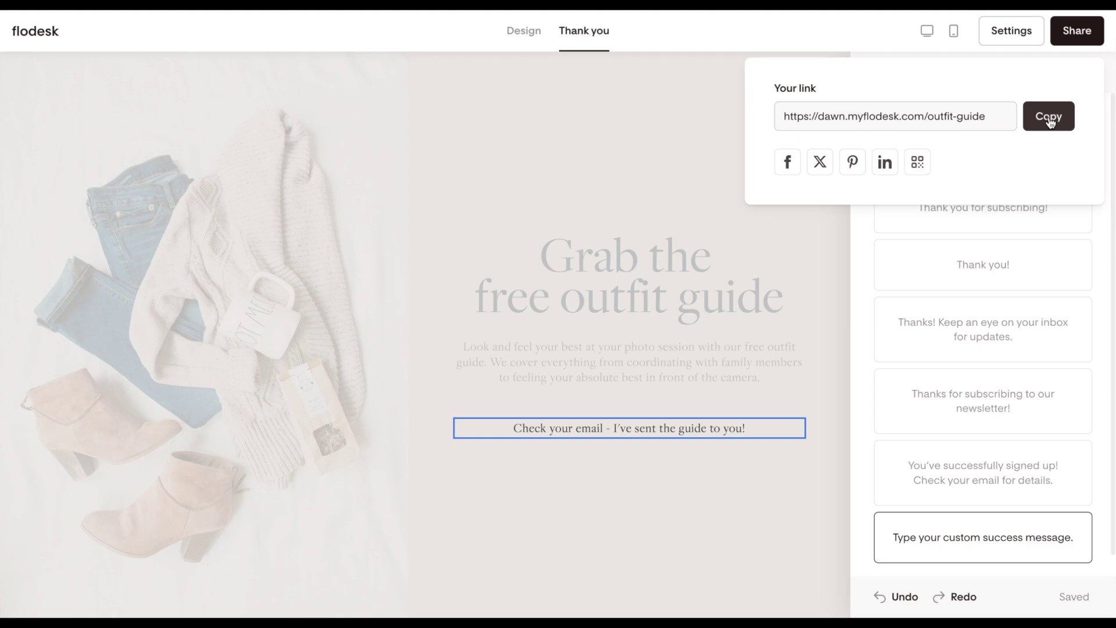
pyautogui.click(40, 36)
pyautogui.click(40, 36)
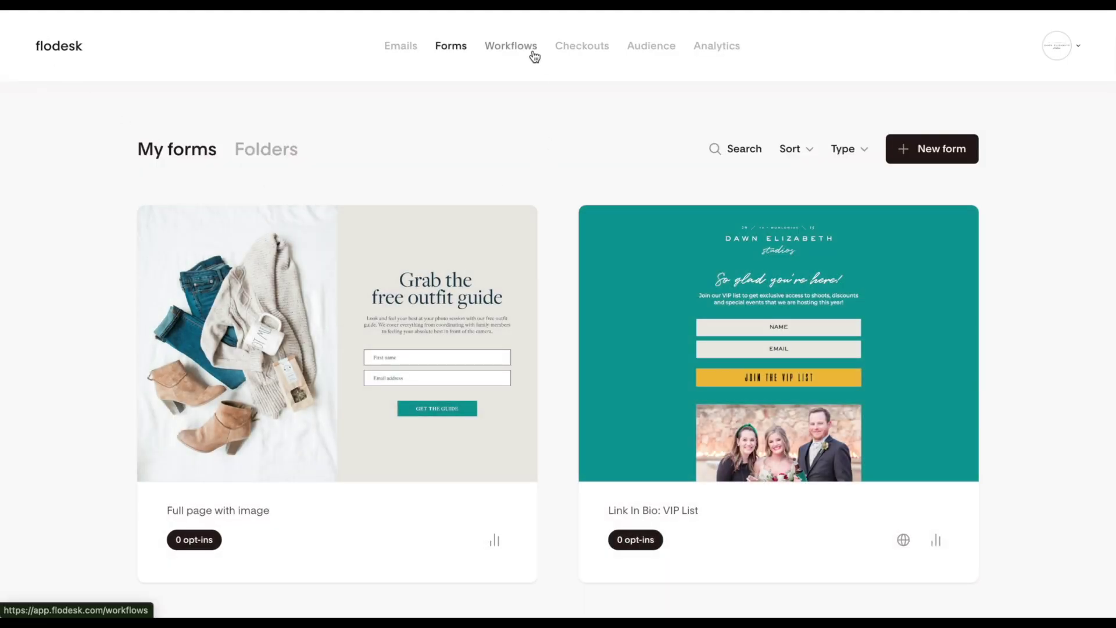
# Step: Begin a new workflow from Workflows and browse the goal-based templates
pyautogui.click(532, 55)
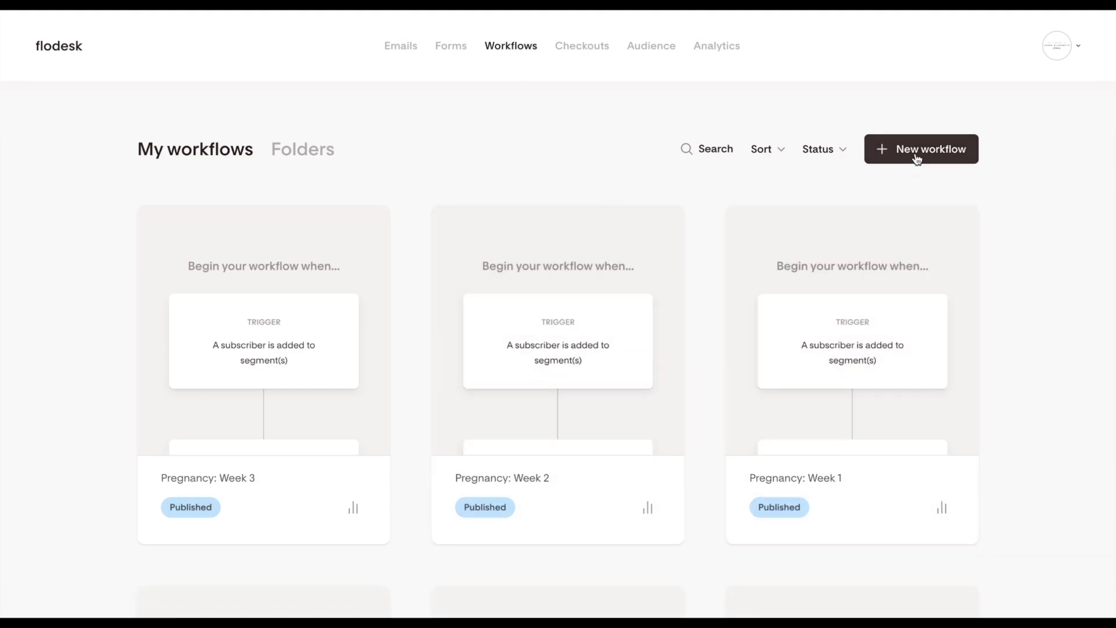
pyautogui.click(915, 154)
pyautogui.scroll(-5, 915, 158)
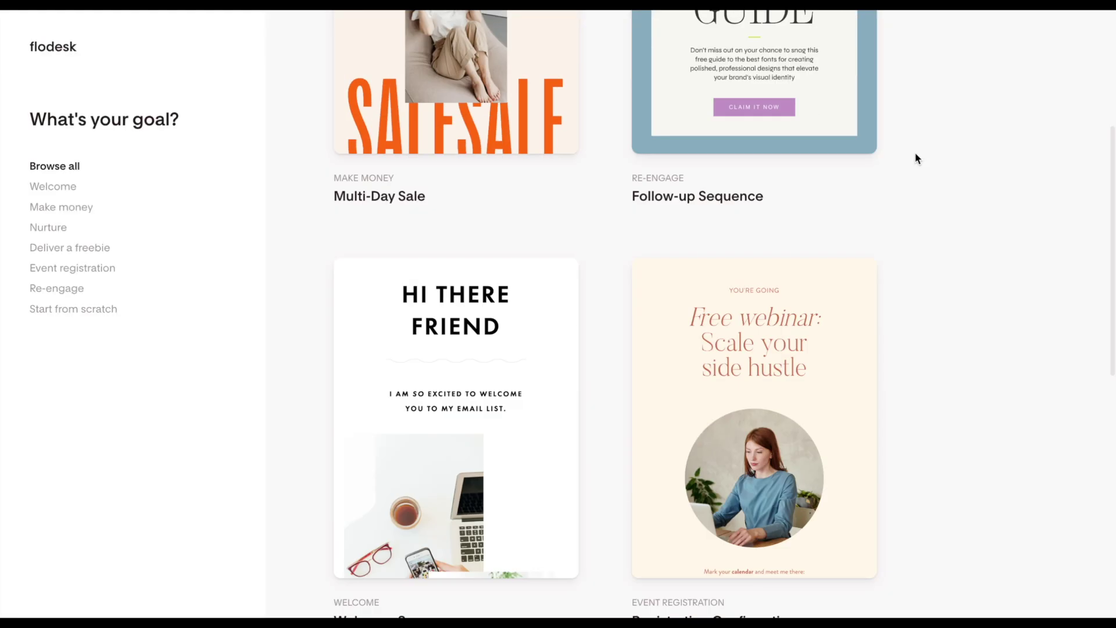
pyautogui.scroll(-7, 915, 158)
pyautogui.scroll(-7, 915, 158)
pyautogui.scroll(-3, 915, 158)
pyautogui.scroll(-7, 915, 158)
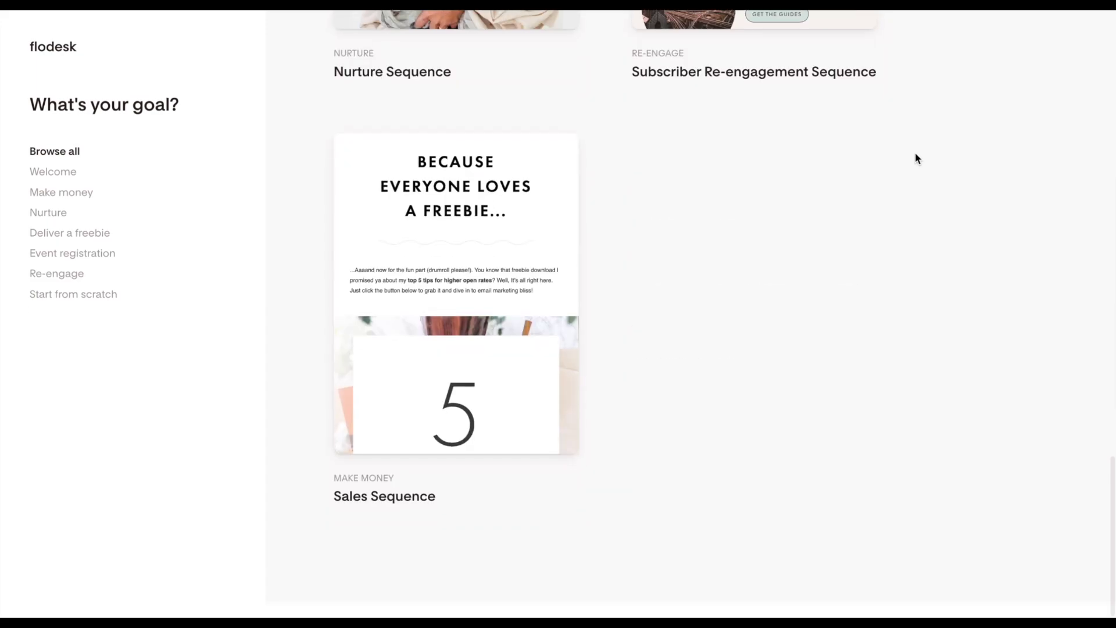
pyautogui.scroll(15, 915, 158)
pyautogui.scroll(3, 916, 158)
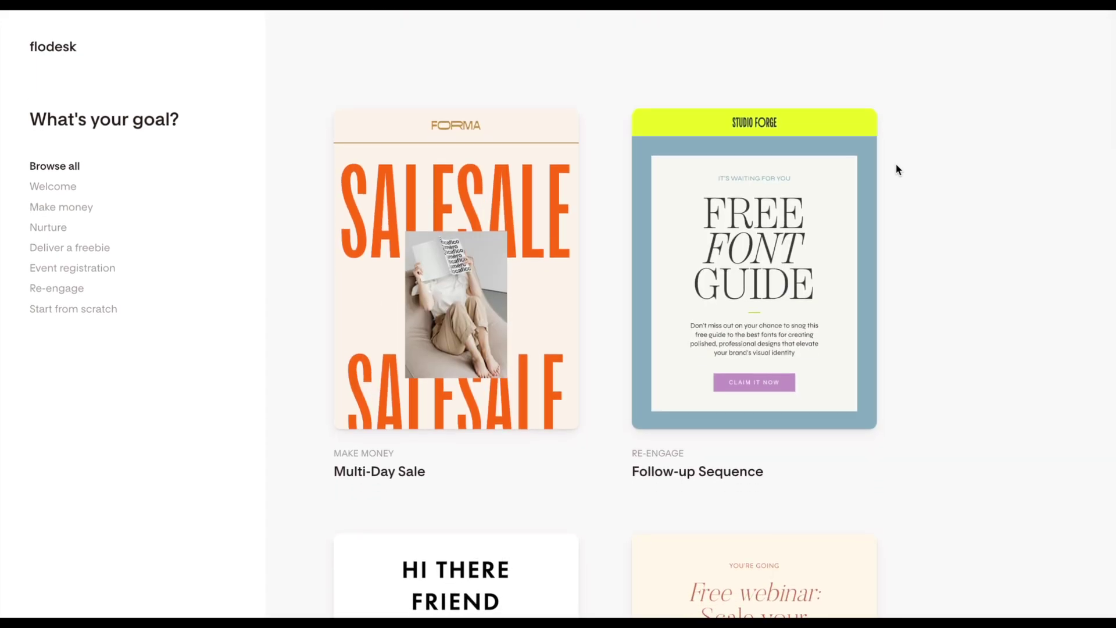
# Step: Start a blank workflow from scratch named 'Opt In Delivery - Style Guide'
pyautogui.click(96, 317)
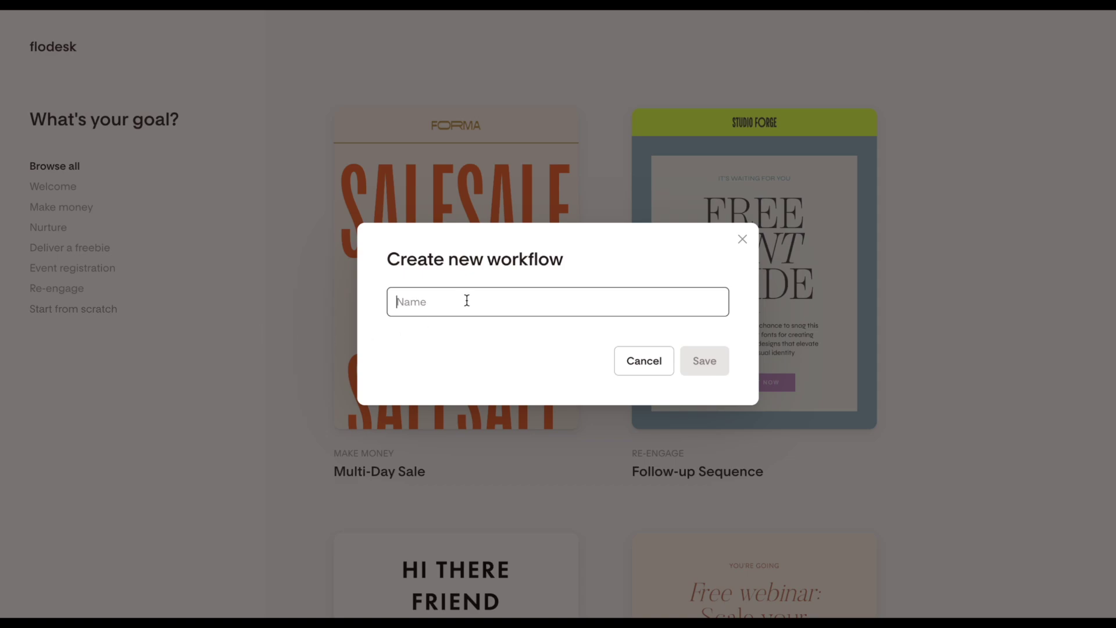
pyautogui.write('Opt In Delivery - Style')
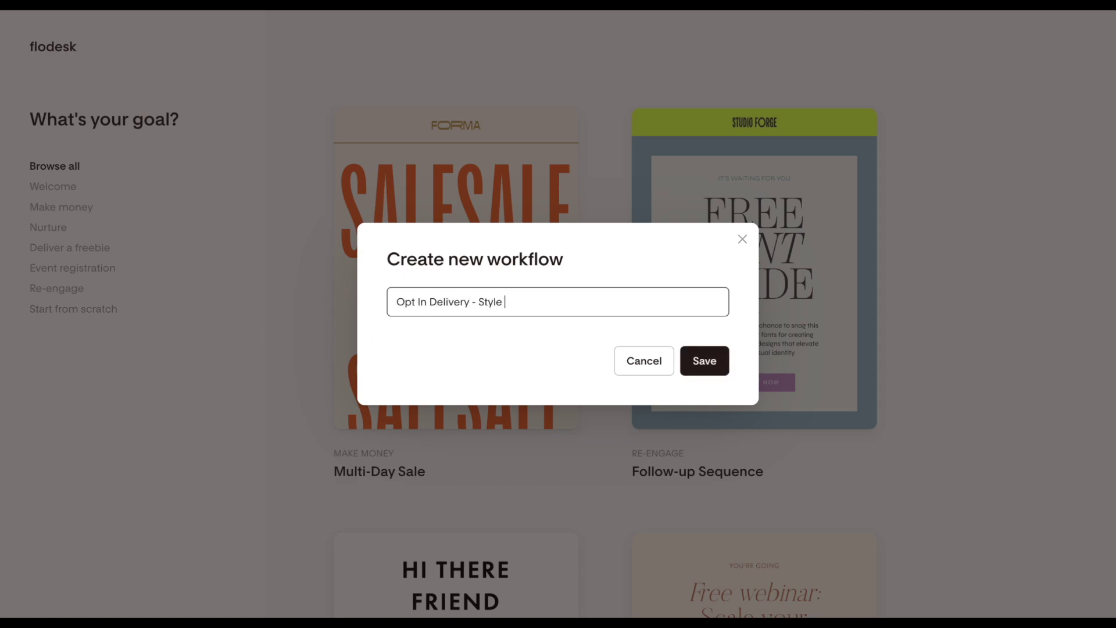
pyautogui.write(' Guide')
pyautogui.press('Return')
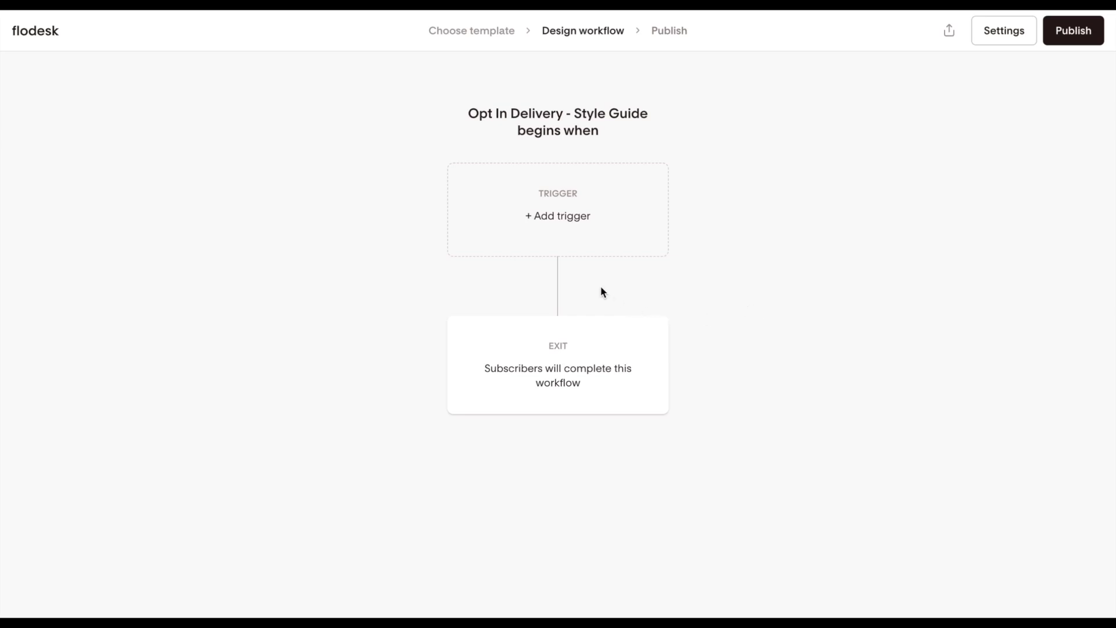
# Step: Trigger the workflow on joining the Opt-in: Style Guide segment and add a following step
pyautogui.click(559, 221)
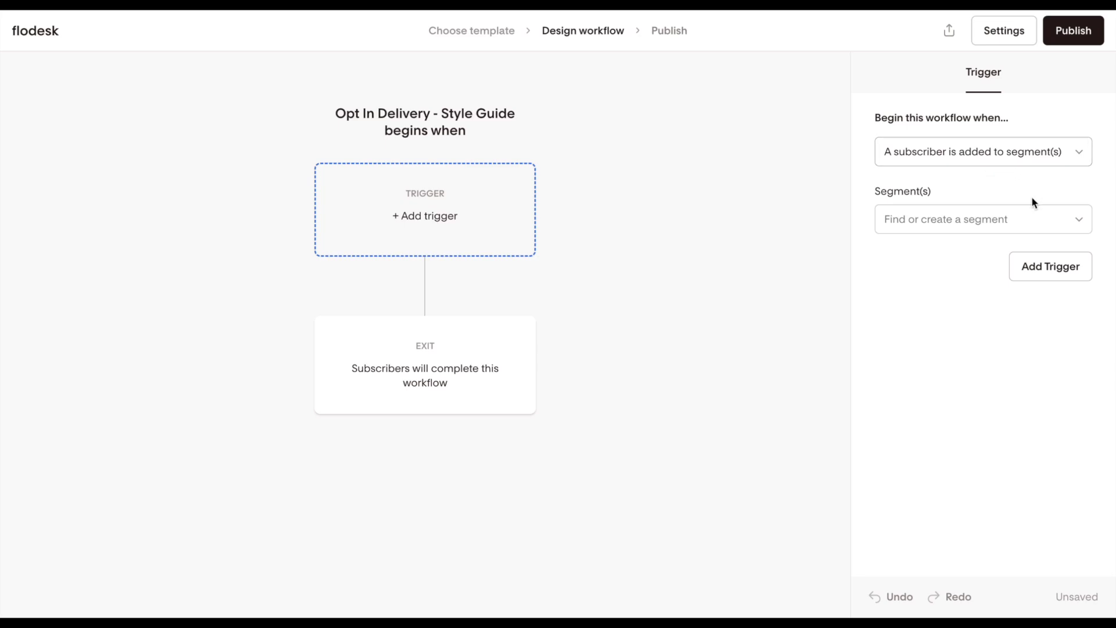
pyautogui.click(1021, 215)
pyautogui.write('opt')
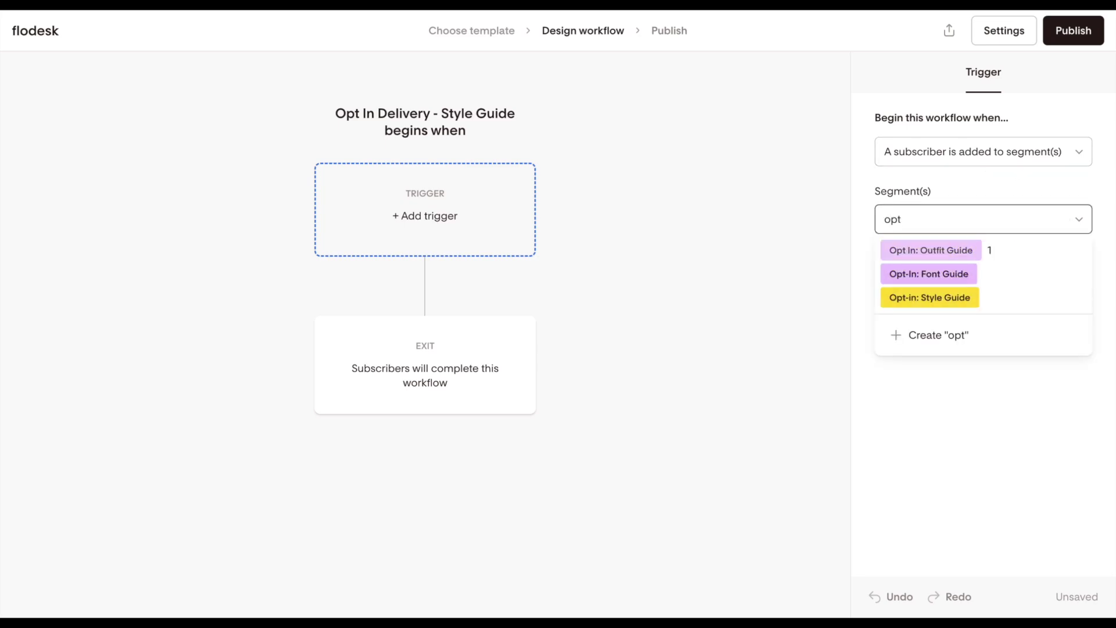
pyautogui.click(960, 299)
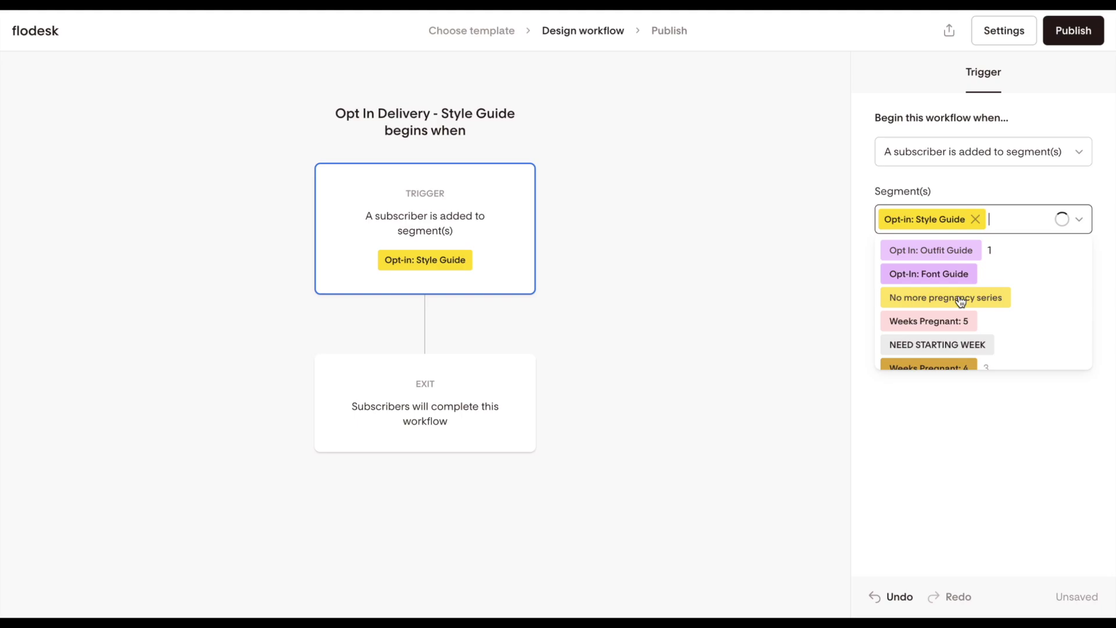
pyautogui.click(818, 233)
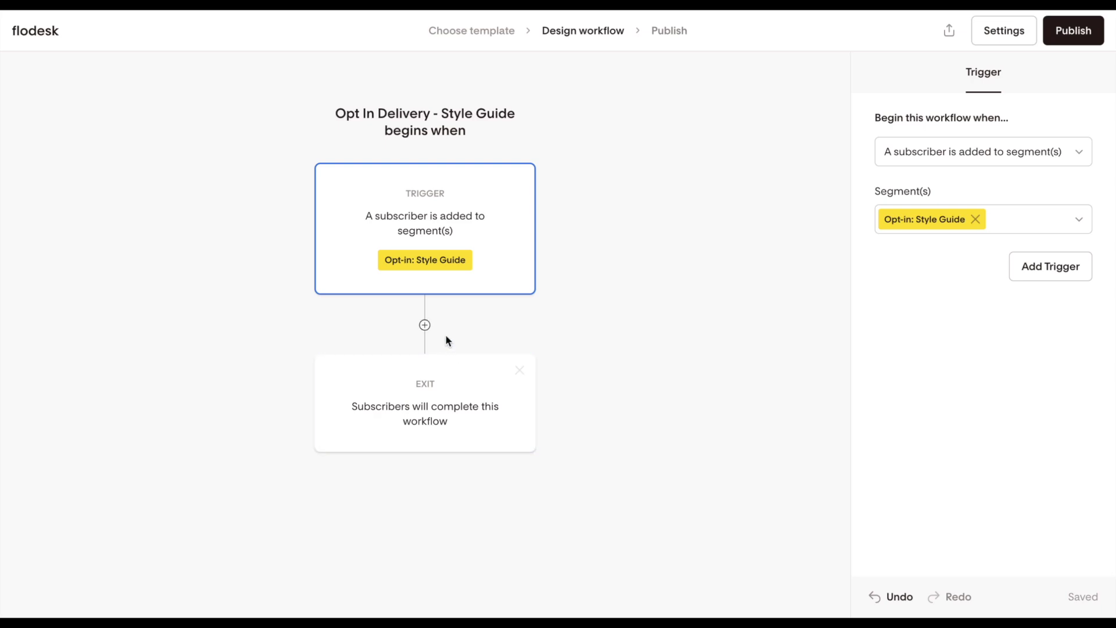
pyautogui.moveTo(424, 326)
pyautogui.click(425, 326)
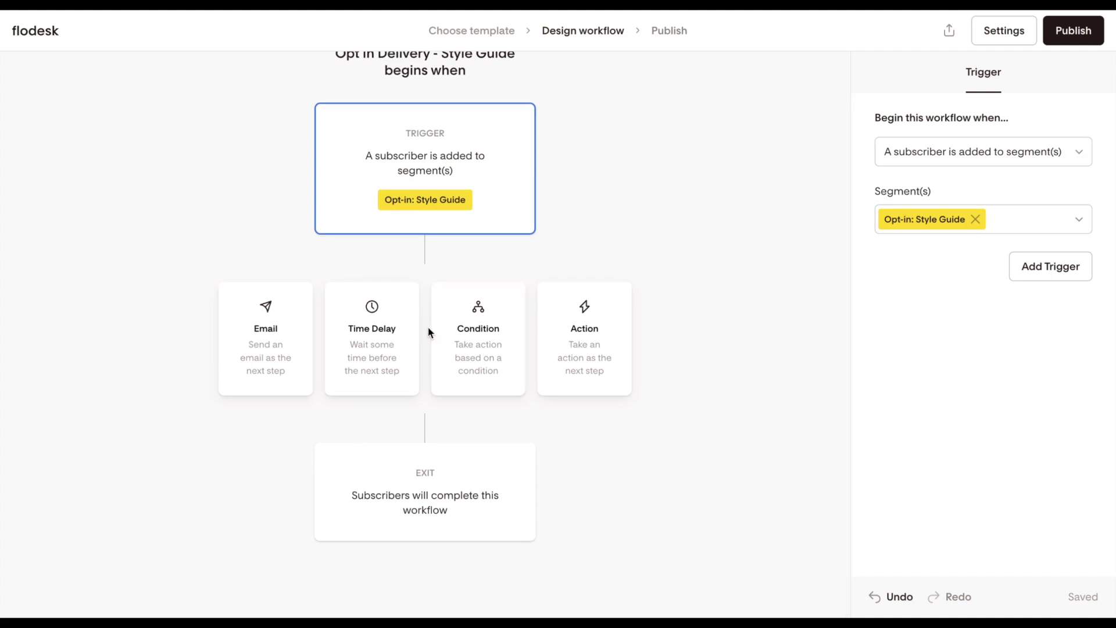
# Step: Add a Send Email step with a new email from the Bold sale announcement template
pyautogui.click(267, 342)
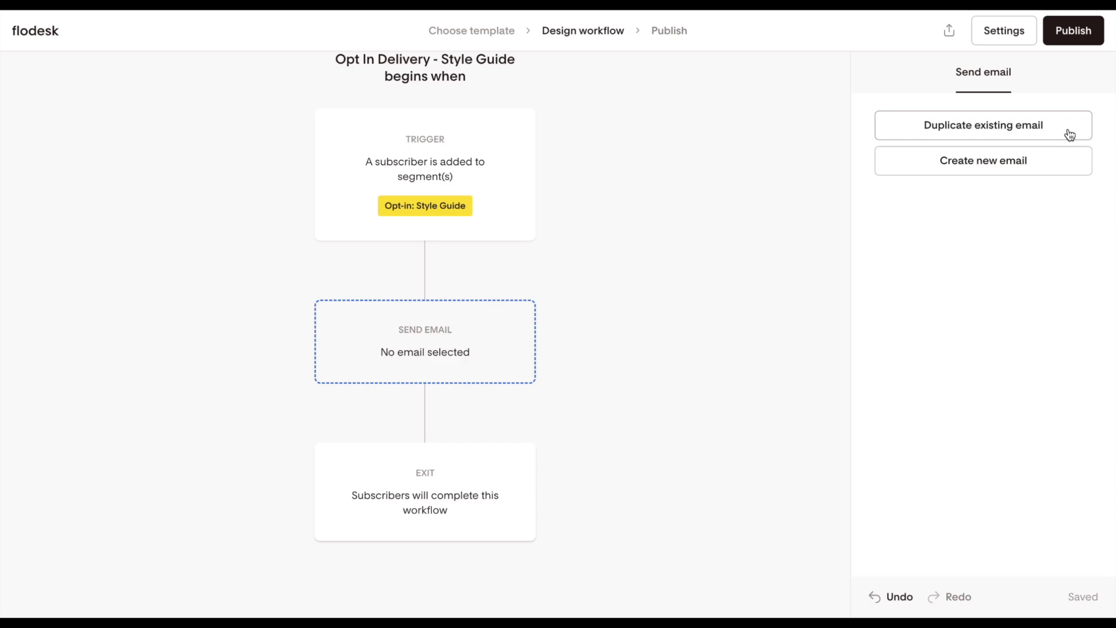
pyautogui.click(1030, 172)
pyautogui.scroll(-2, 1028, 169)
pyautogui.scroll(-5, 1027, 169)
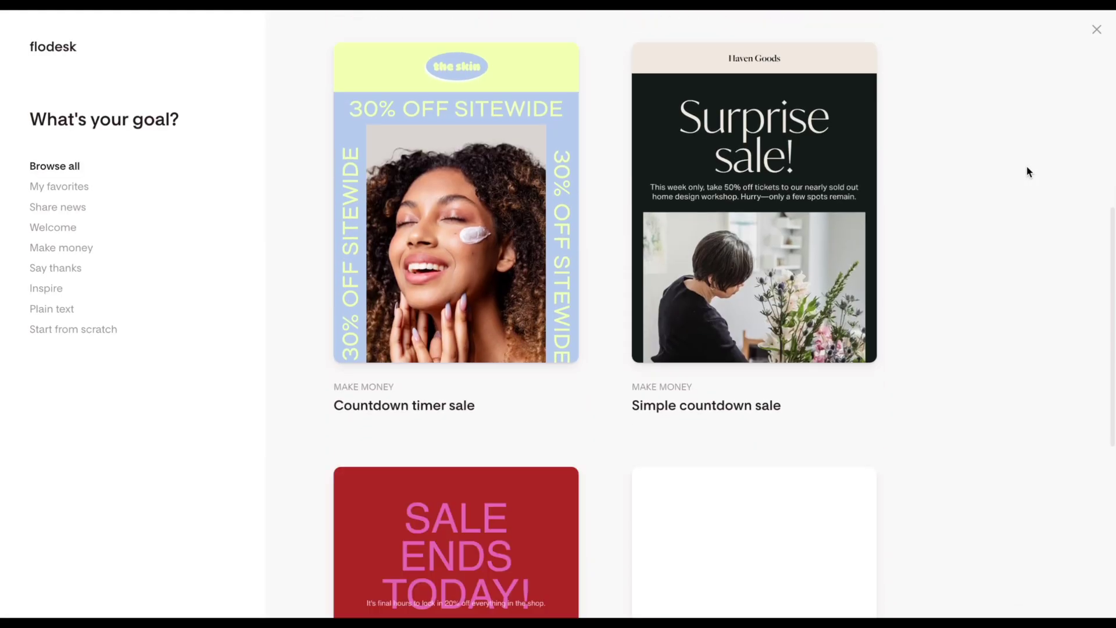
pyautogui.scroll(-8, 1027, 172)
pyautogui.scroll(-3, 1028, 171)
pyautogui.scroll(-5, 1027, 172)
pyautogui.scroll(-2, 1028, 171)
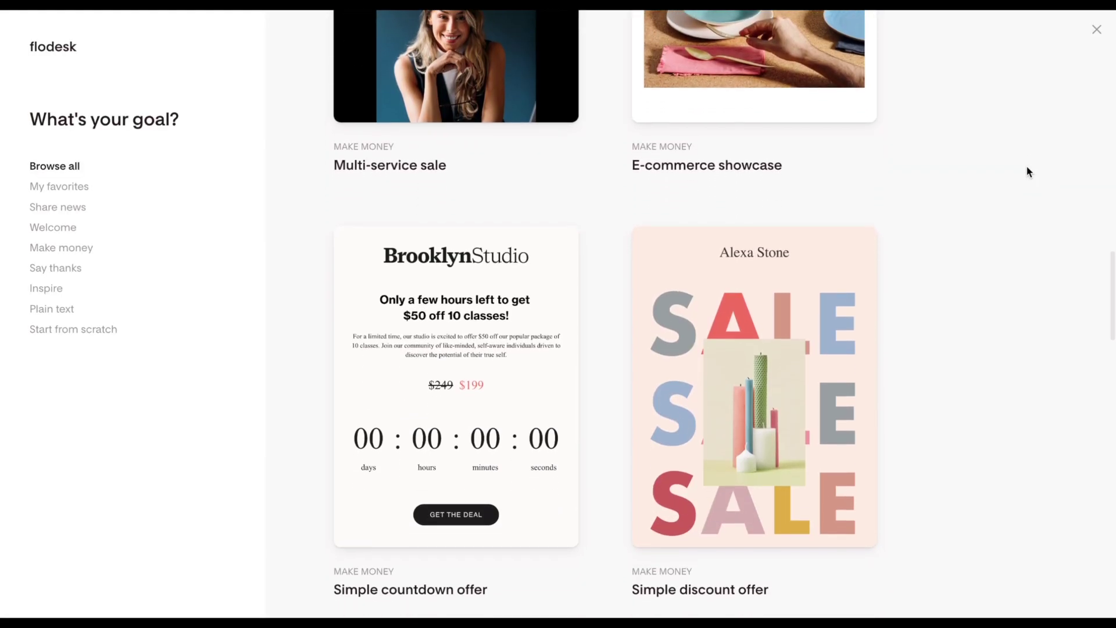
pyautogui.scroll(10, 1026, 165)
pyautogui.scroll(5, 1027, 165)
pyautogui.scroll(3, 1026, 165)
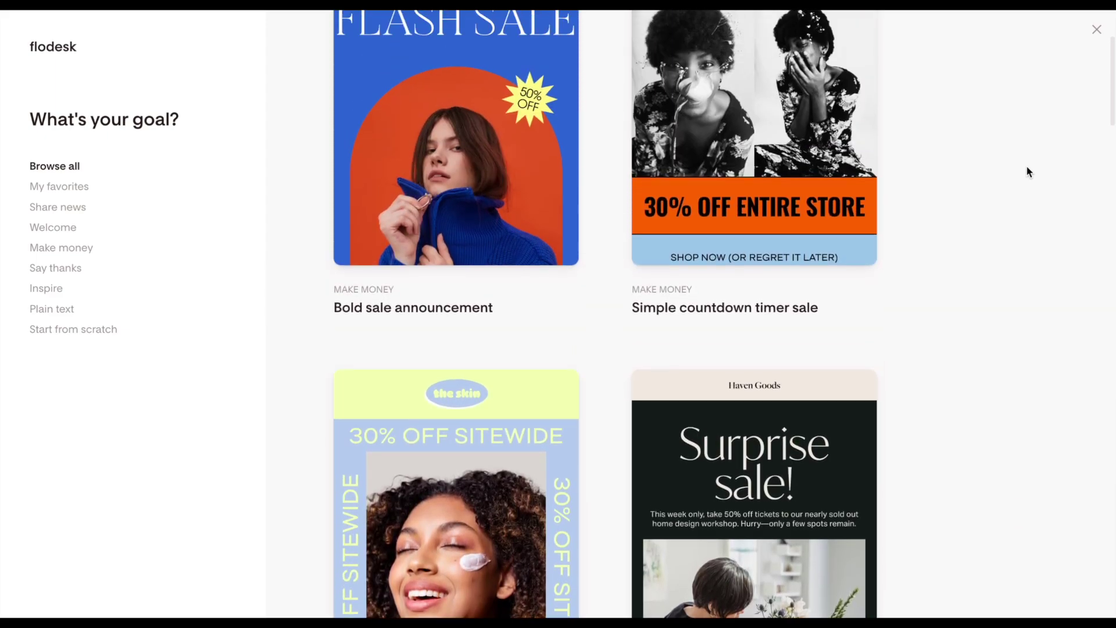
pyautogui.scroll(2, 1026, 166)
pyautogui.scroll(1, 1026, 166)
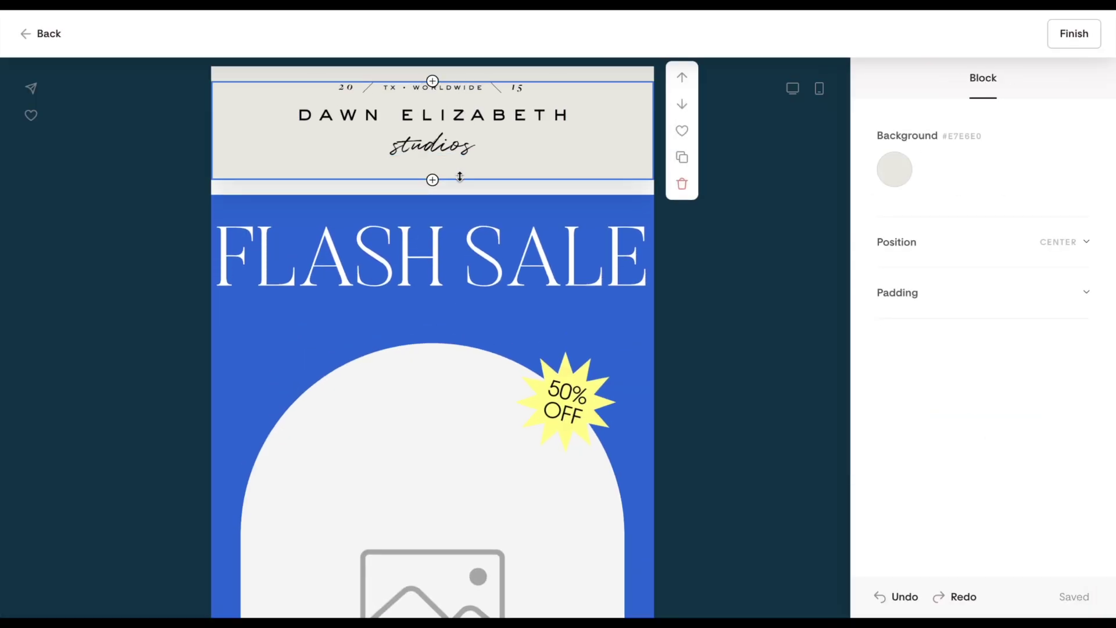
# Step: Give the 'Your guide is here' heading block the accessibility description 'your guide is here'
pyautogui.click(894, 396)
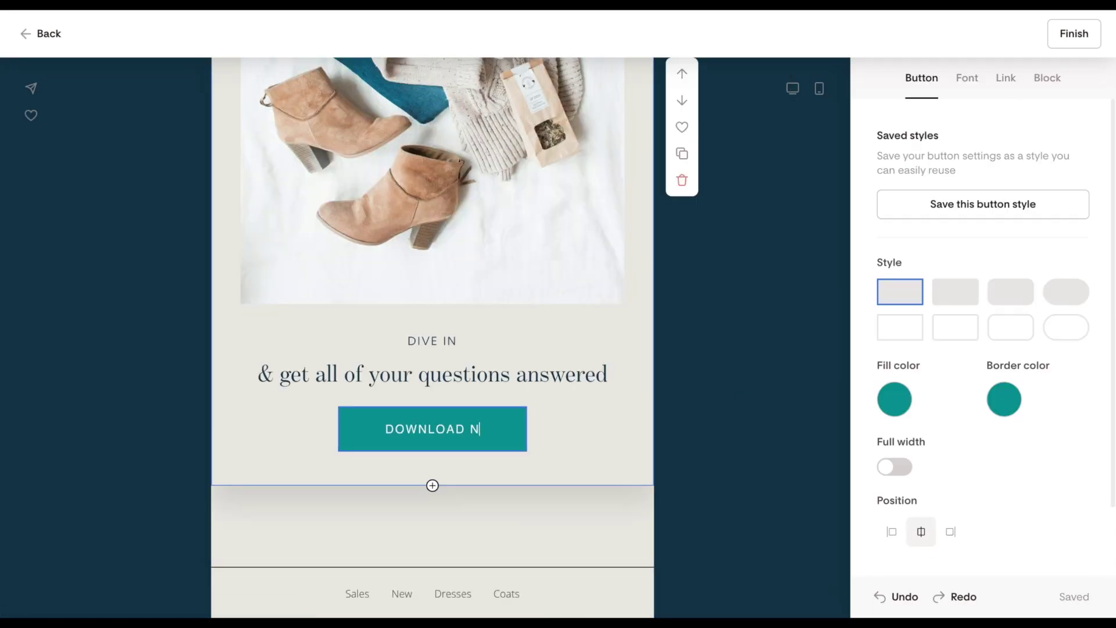
pyautogui.scroll(1, 714, 291)
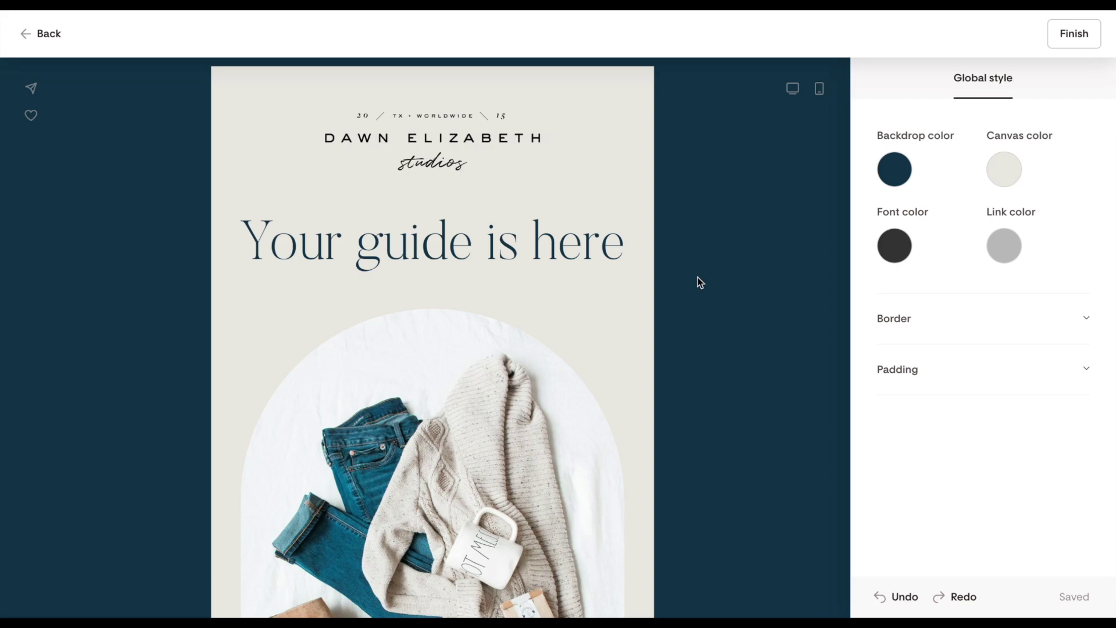
pyautogui.click(642, 290)
pyautogui.scroll(5, 638, 243)
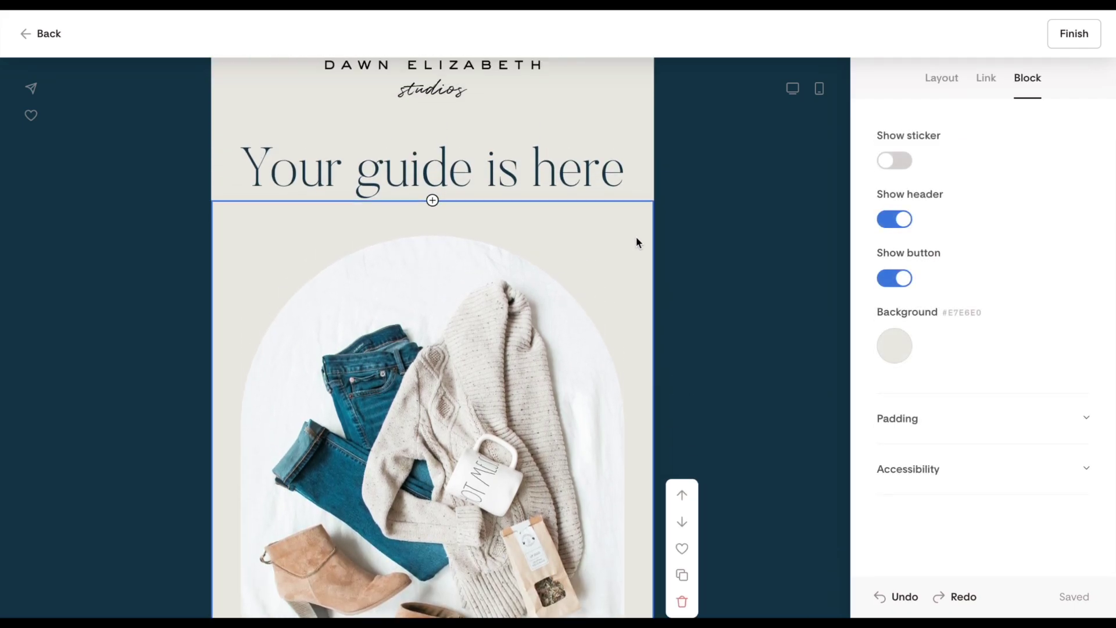
pyautogui.click(627, 238)
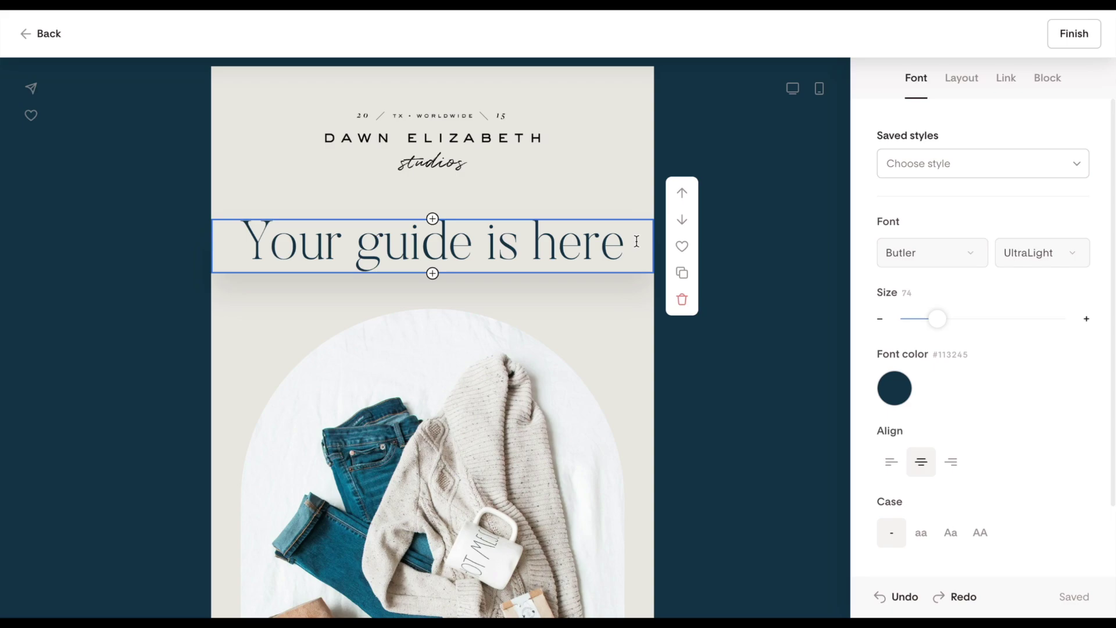
pyautogui.click(1047, 82)
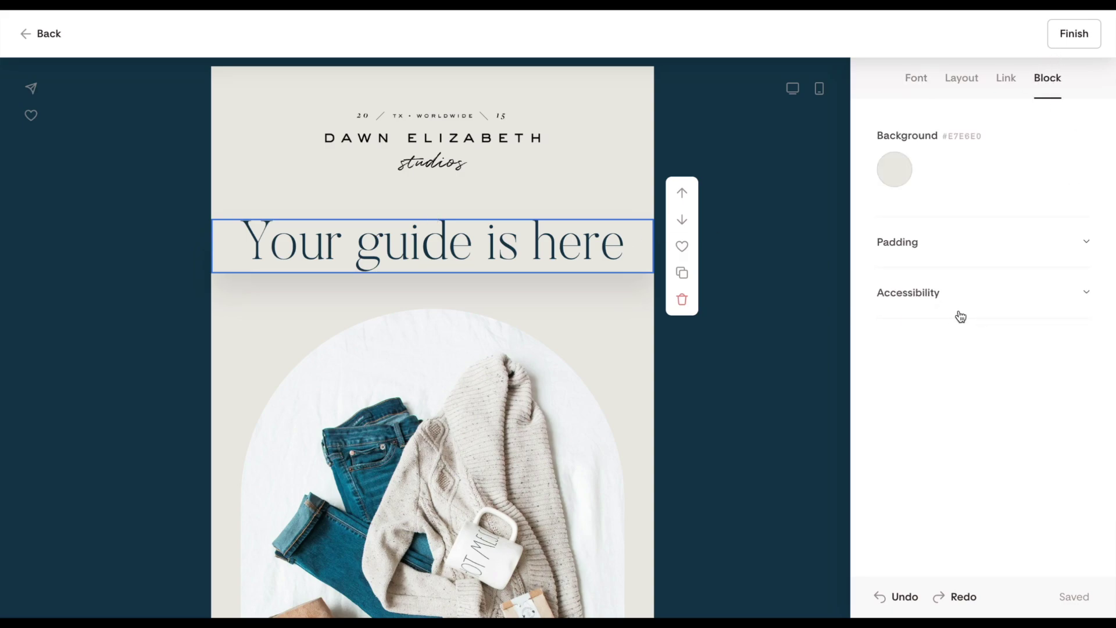
pyautogui.click(948, 295)
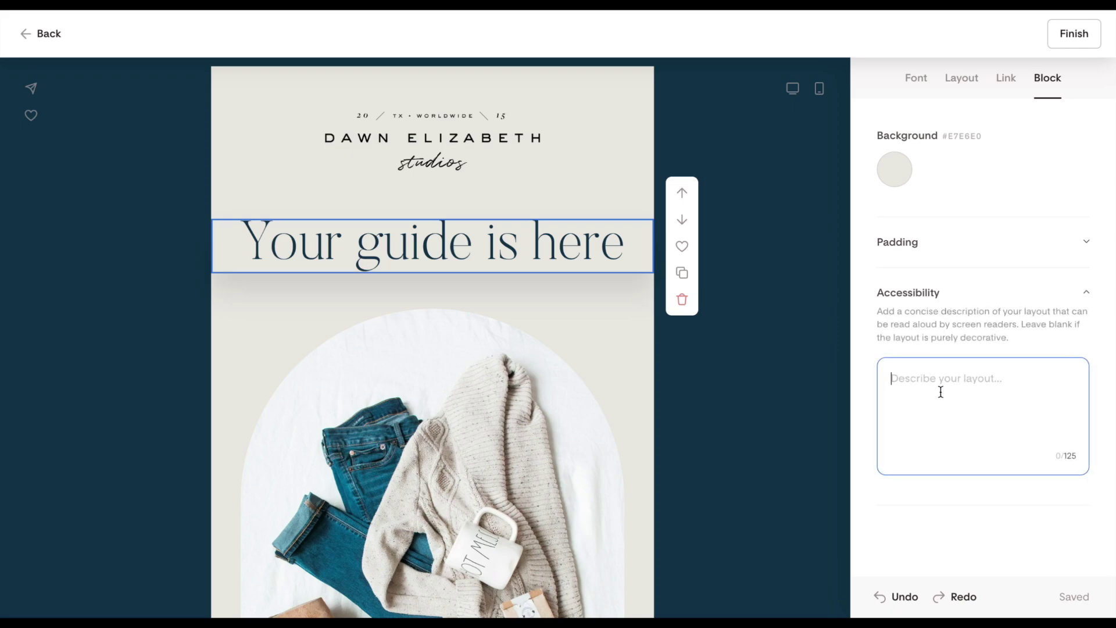
pyautogui.write('your guide is here')
# Step: Describe the outfit photo block as 'photo of outfit - dive in and get all of your questions answered'
pyautogui.scroll(-5, 637, 336)
pyautogui.click(638, 337)
pyautogui.click(949, 541)
pyautogui.write('photo of outfit - dive in and get all of')
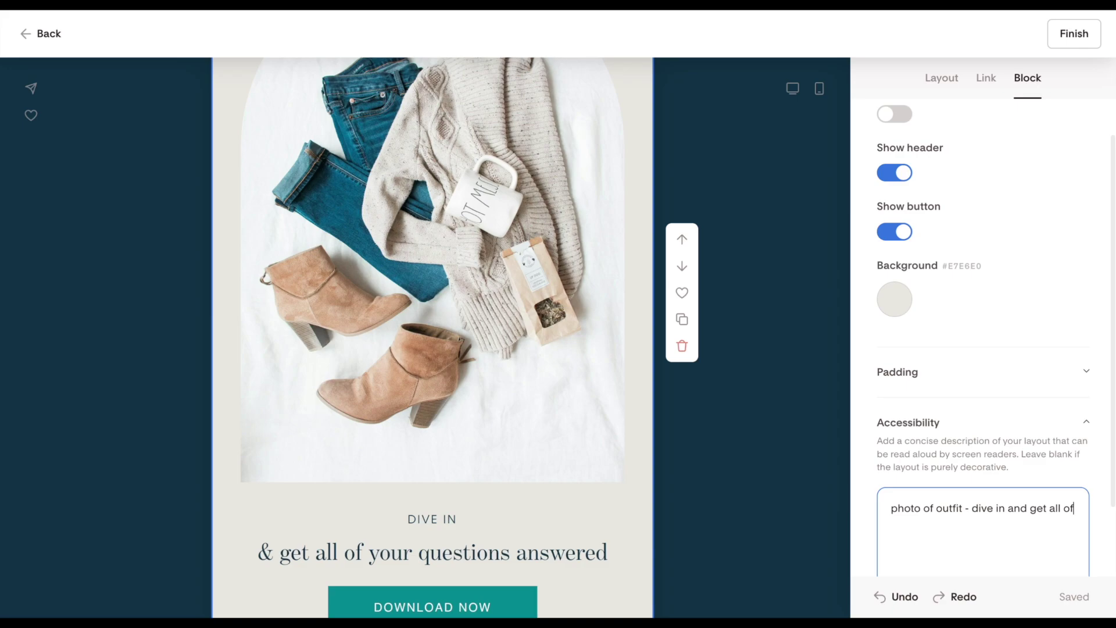
pyautogui.write(' your questions answered')
pyautogui.scroll(-2, 772, 470)
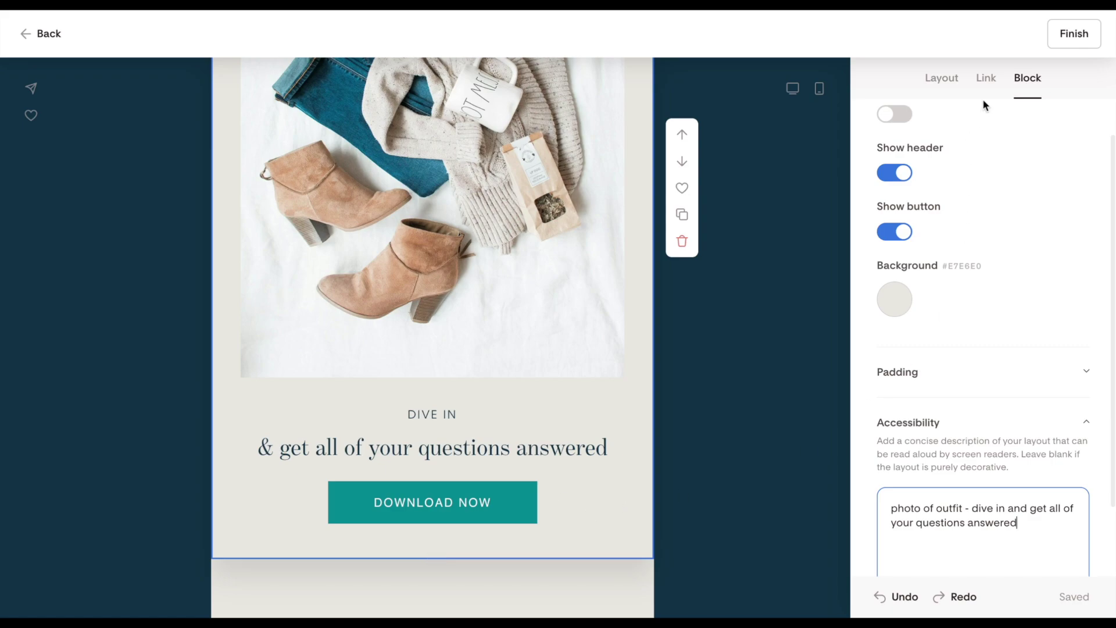
# Step: Link the outfit photo block to the uploaded file TSC-Organize-Your-Digital-Life.pdf
pyautogui.click(985, 81)
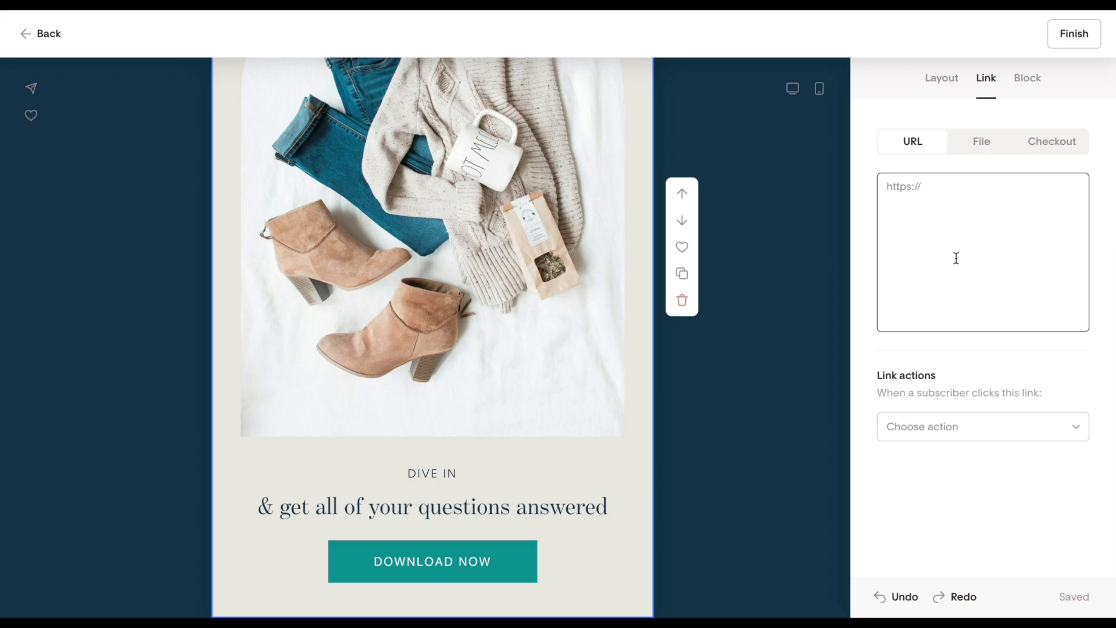
pyautogui.click(996, 149)
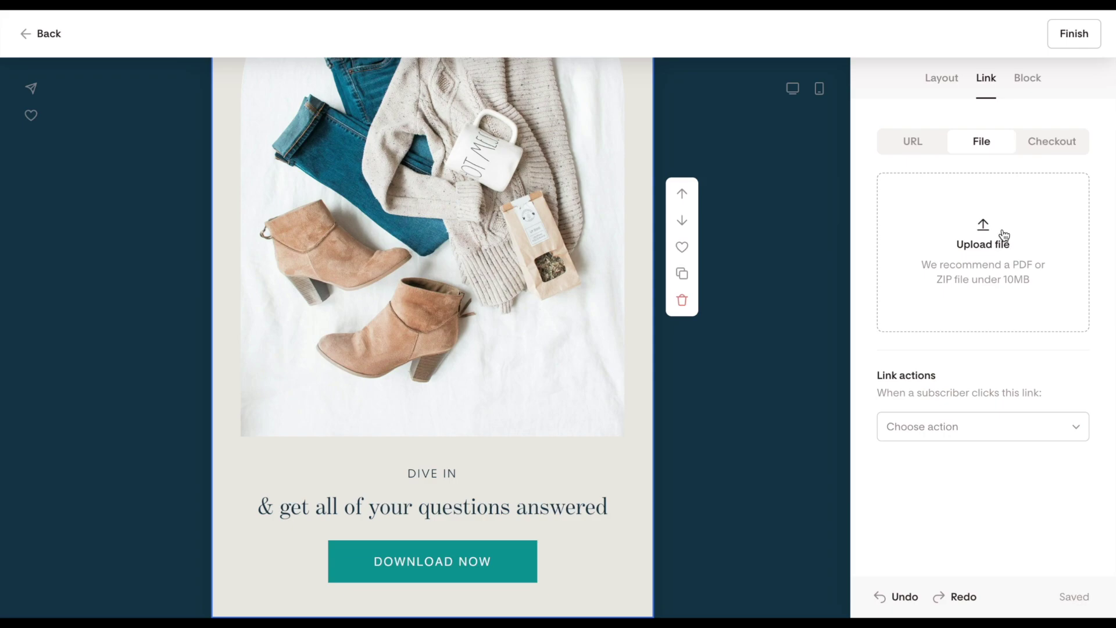
pyautogui.click(1069, 151)
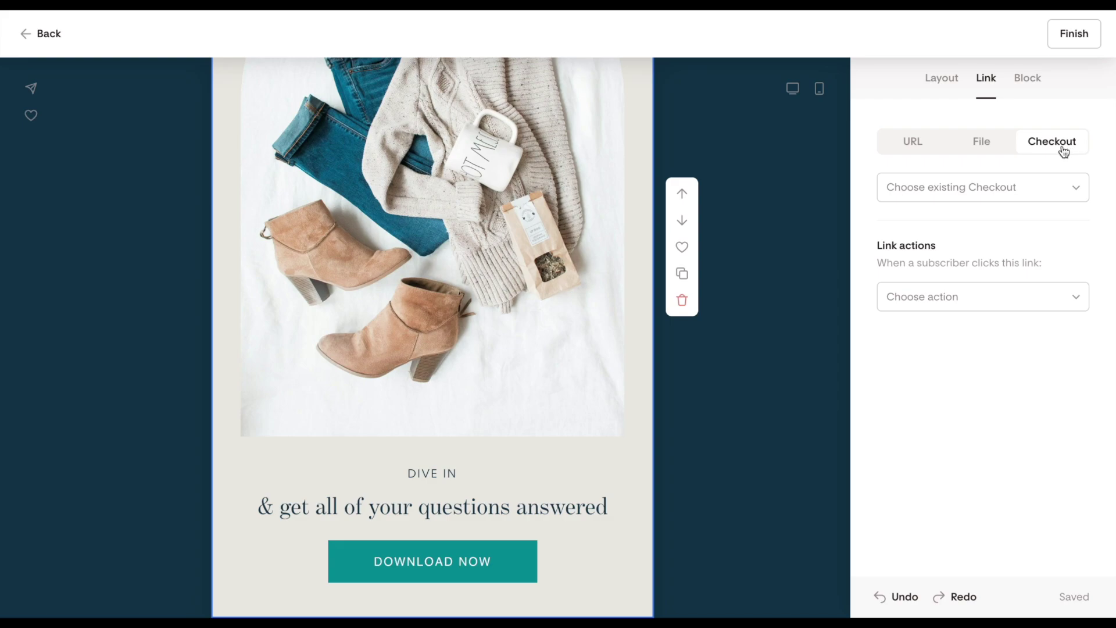
pyautogui.click(997, 142)
pyautogui.click(991, 241)
pyautogui.scroll(-5, 615, 314)
pyautogui.scroll(-1, 614, 314)
pyautogui.click(701, 238)
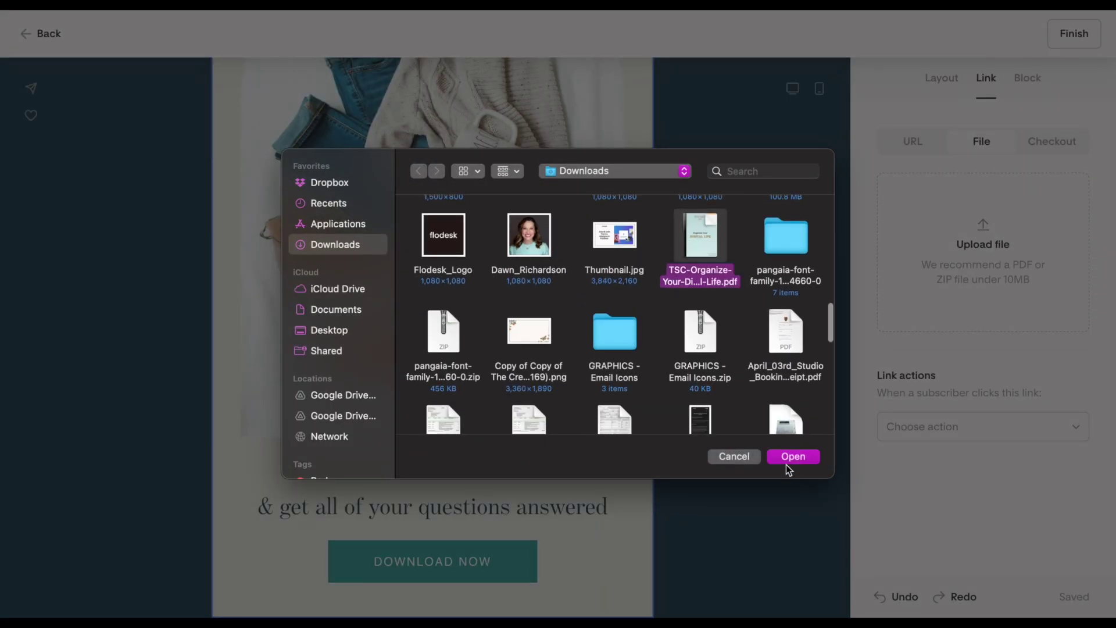
pyautogui.click(788, 459)
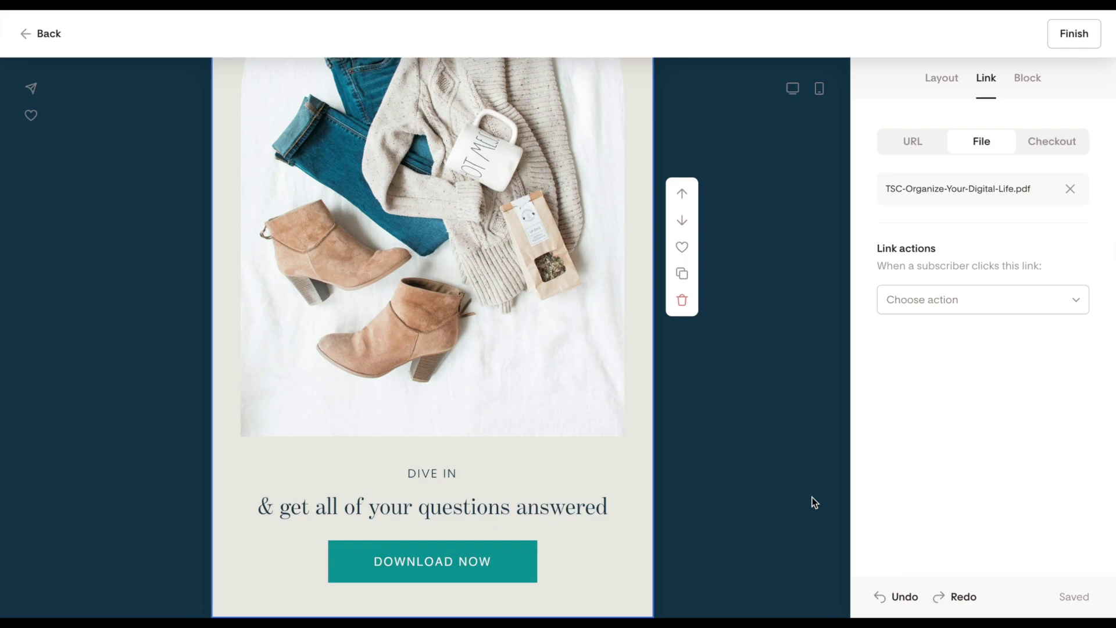
pyautogui.scroll(10, 813, 501)
pyautogui.click(739, 367)
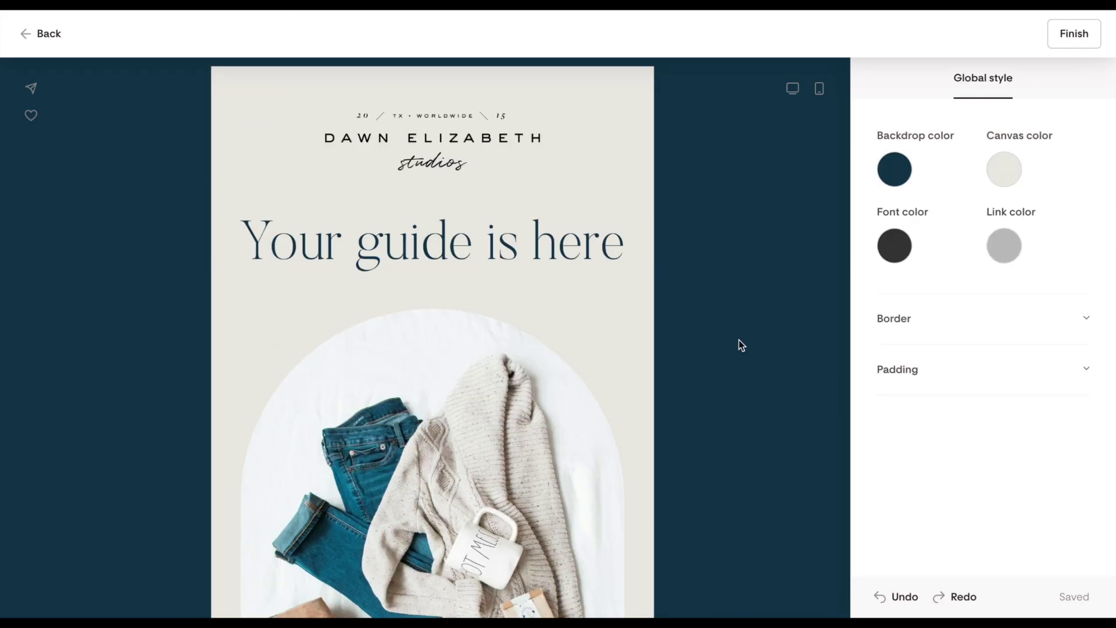
# Step: Check the Send test dialog and close it without sending a test
pyautogui.click(32, 88)
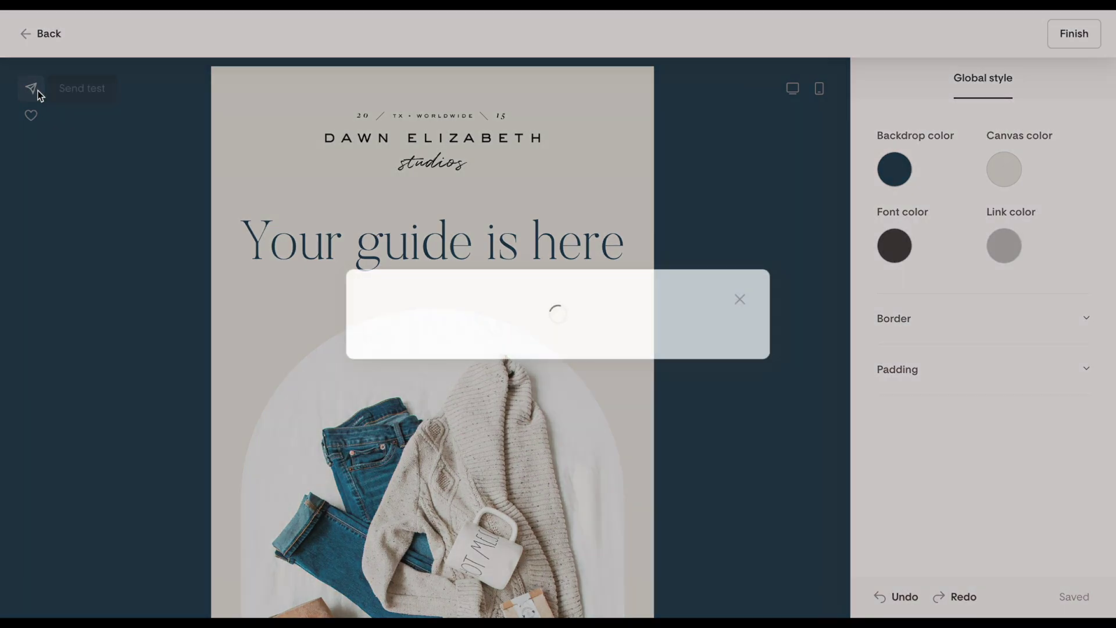
pyautogui.click(593, 422)
pyautogui.click(371, 285)
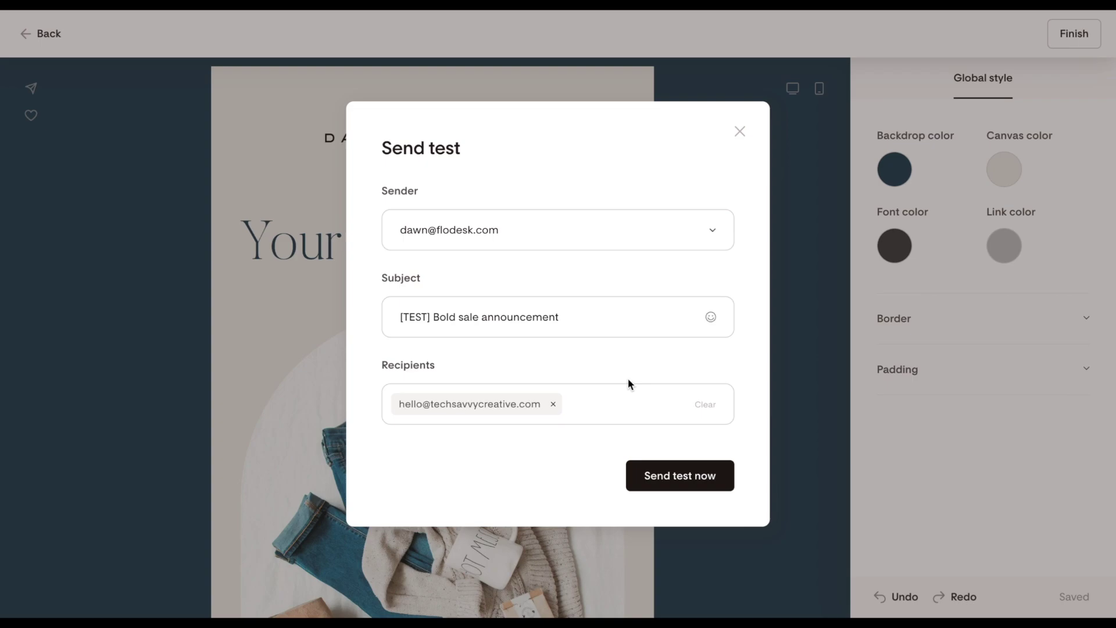
pyautogui.click(740, 132)
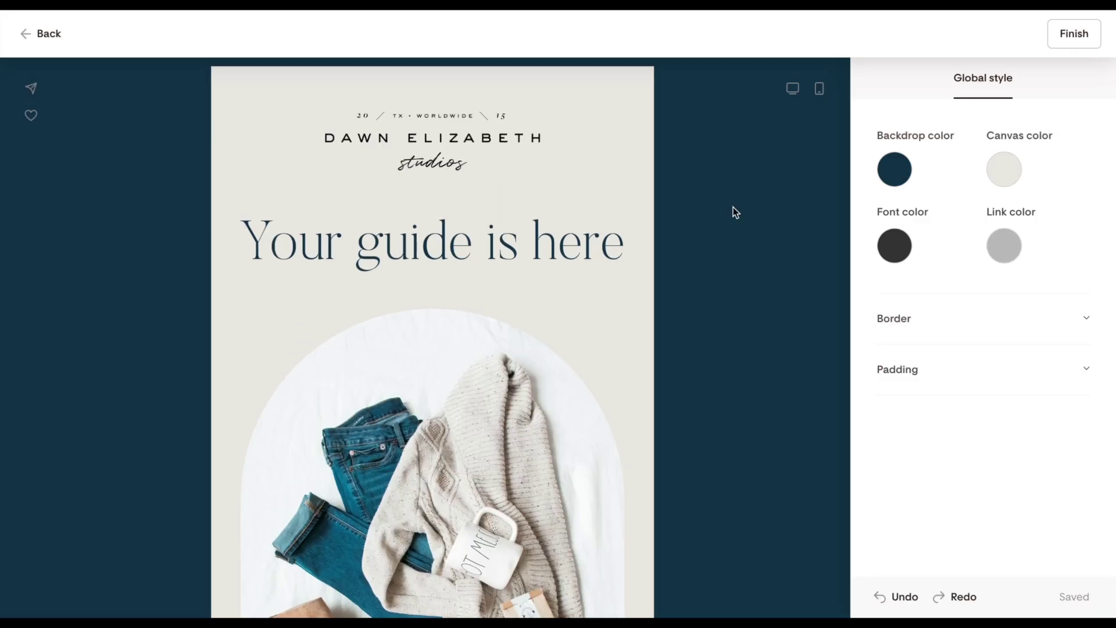
# Step: Save the email to favorites as 'Opt In Email' and finish editing it
pyautogui.click(34, 119)
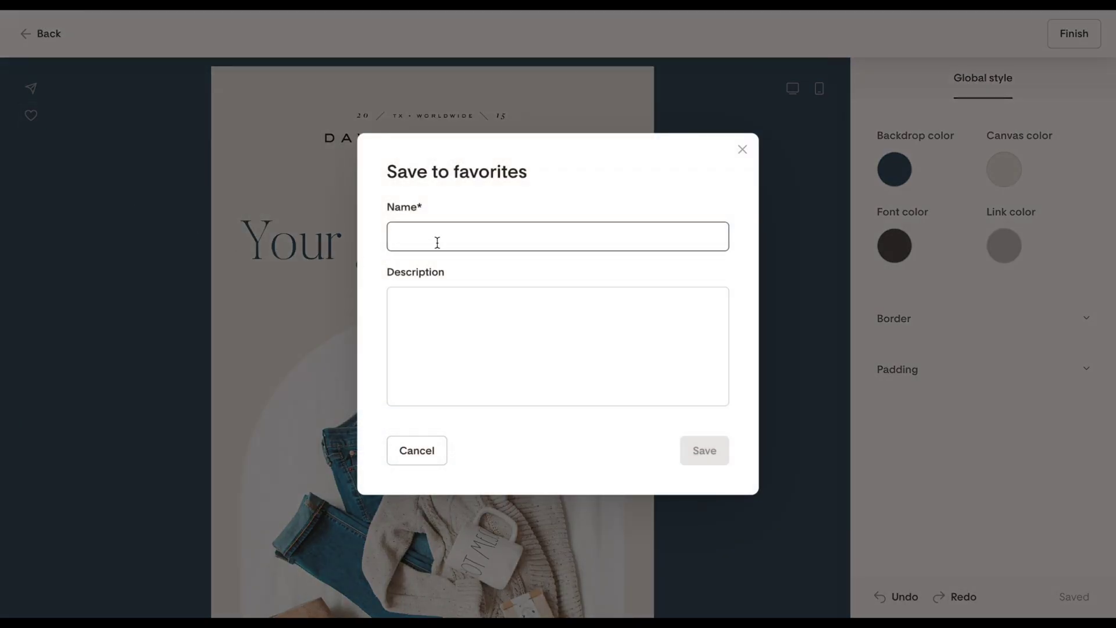
pyautogui.write('Opt In Email')
pyautogui.press('Return')
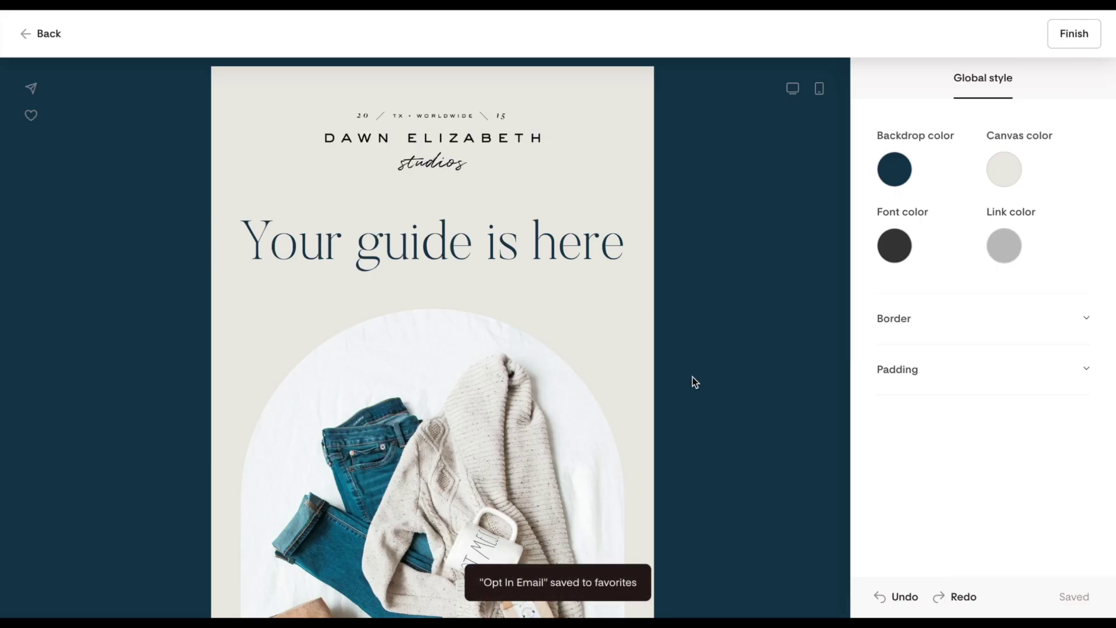
pyautogui.click(1076, 44)
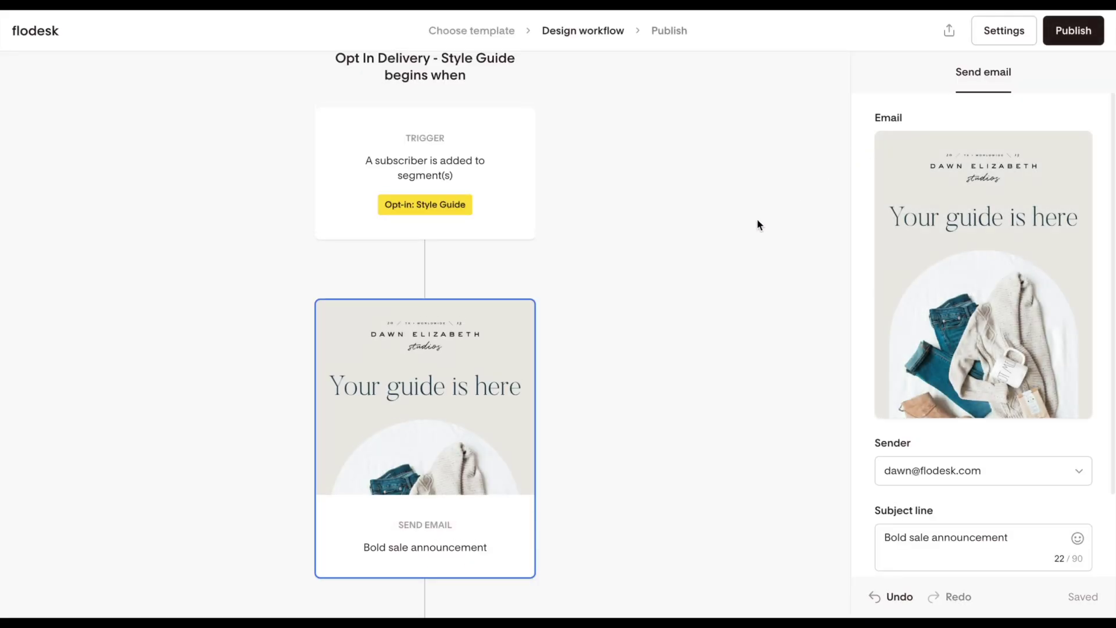
# Step: Add a 2-day time delay after the guide email
pyautogui.scroll(-2, 756, 225)
pyautogui.scroll(-2, 756, 225)
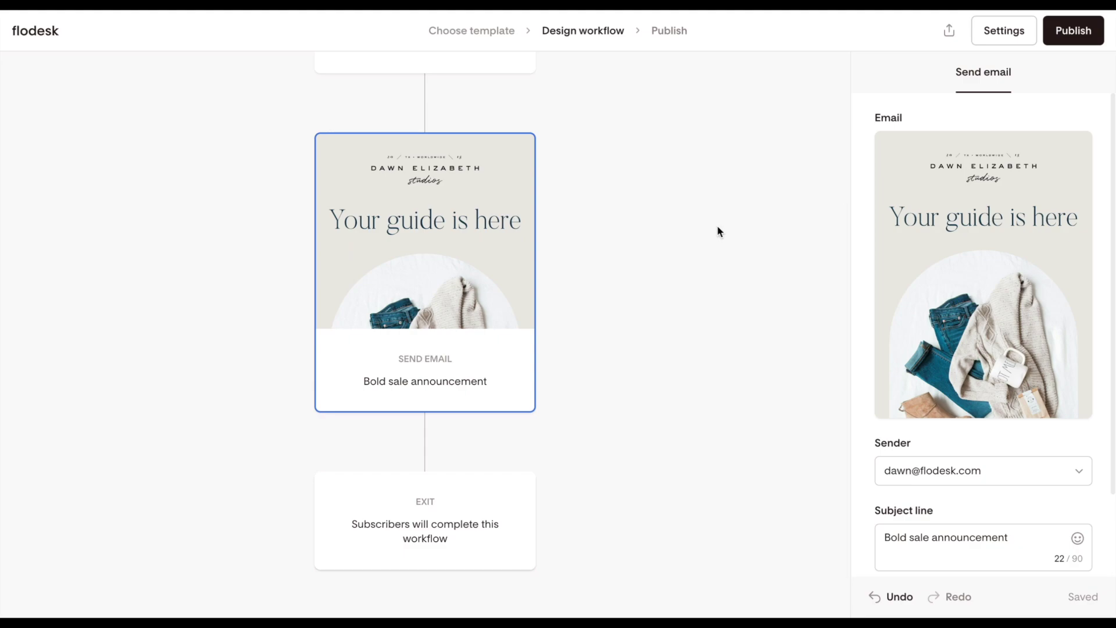
pyautogui.scroll(-1, 717, 226)
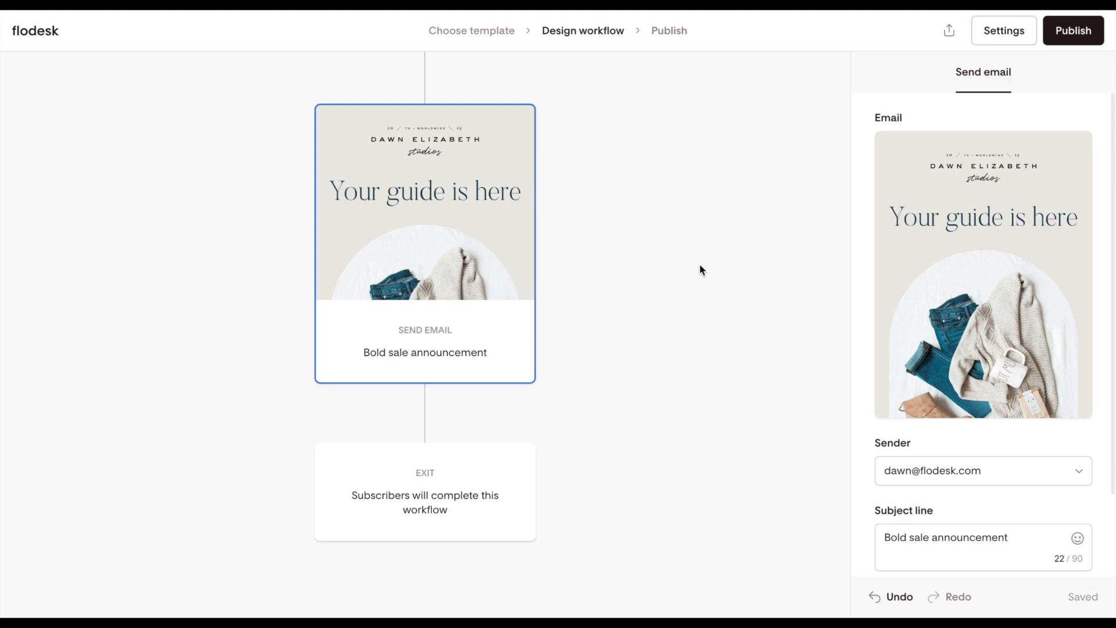
pyautogui.click(424, 414)
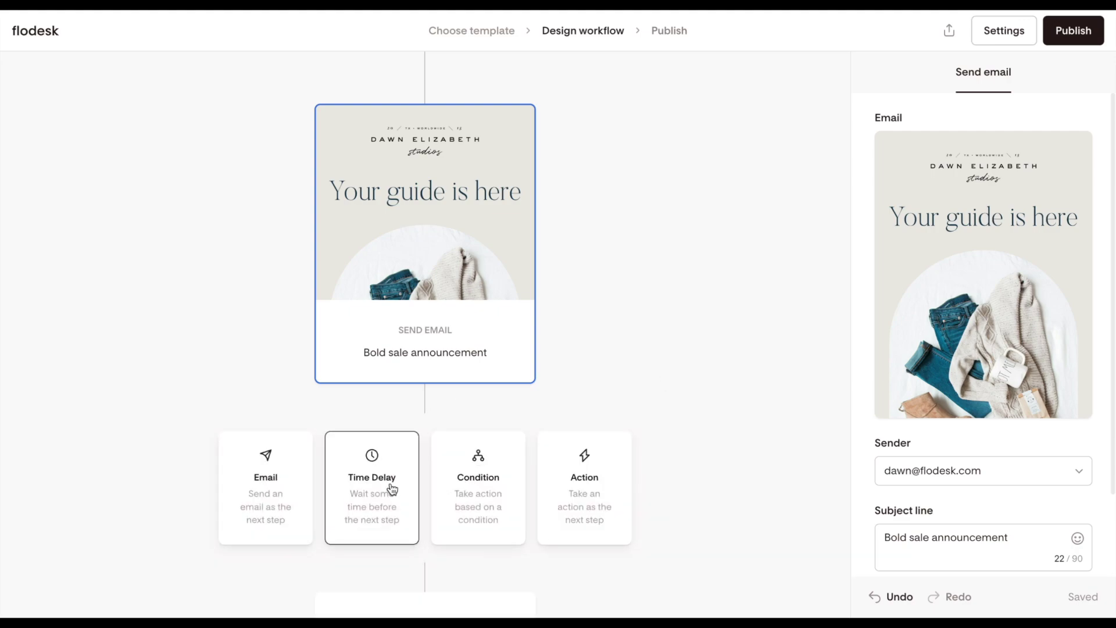
pyautogui.click(390, 487)
pyautogui.write('2')
# Step: Add an action adding subscribers to the Welcome Sequence segment, then start publishing
pyautogui.click(425, 413)
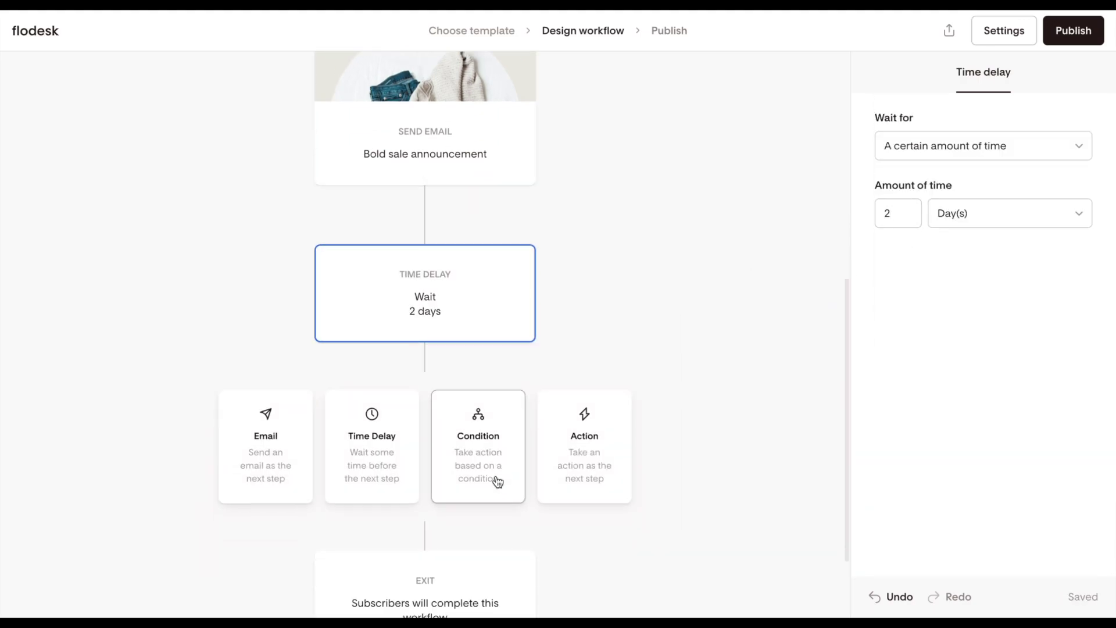
pyautogui.click(584, 447)
pyautogui.click(982, 145)
pyautogui.click(988, 185)
pyautogui.click(953, 212)
pyautogui.write('Welcome')
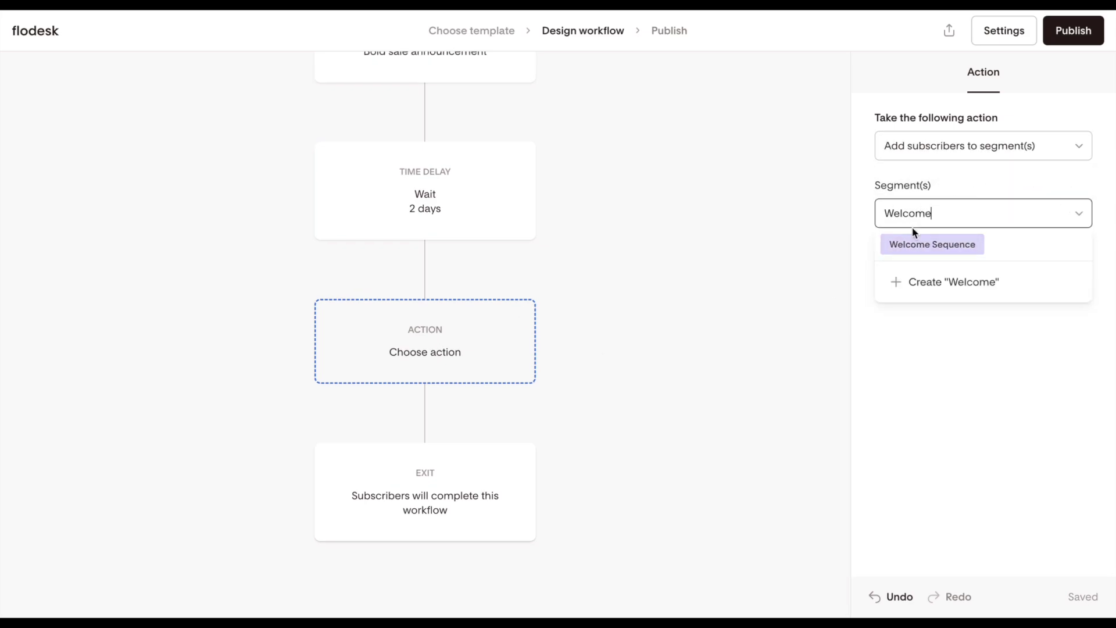
pyautogui.click(930, 243)
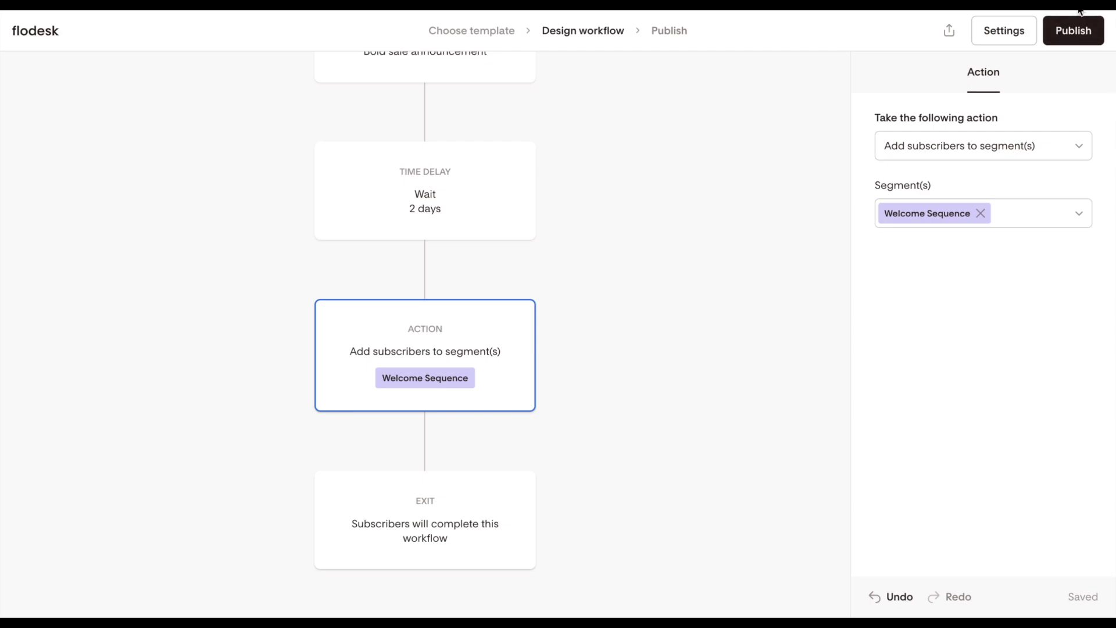
pyautogui.click(1060, 34)
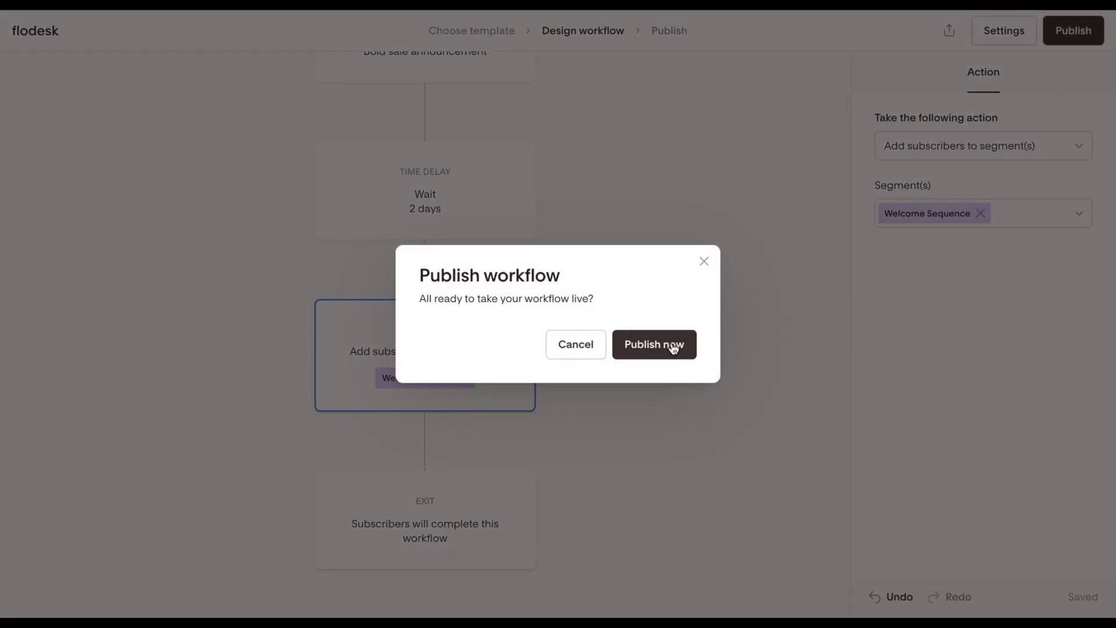
# Step: Publish the workflow live and copy the Full page with image form's link
pyautogui.click(672, 345)
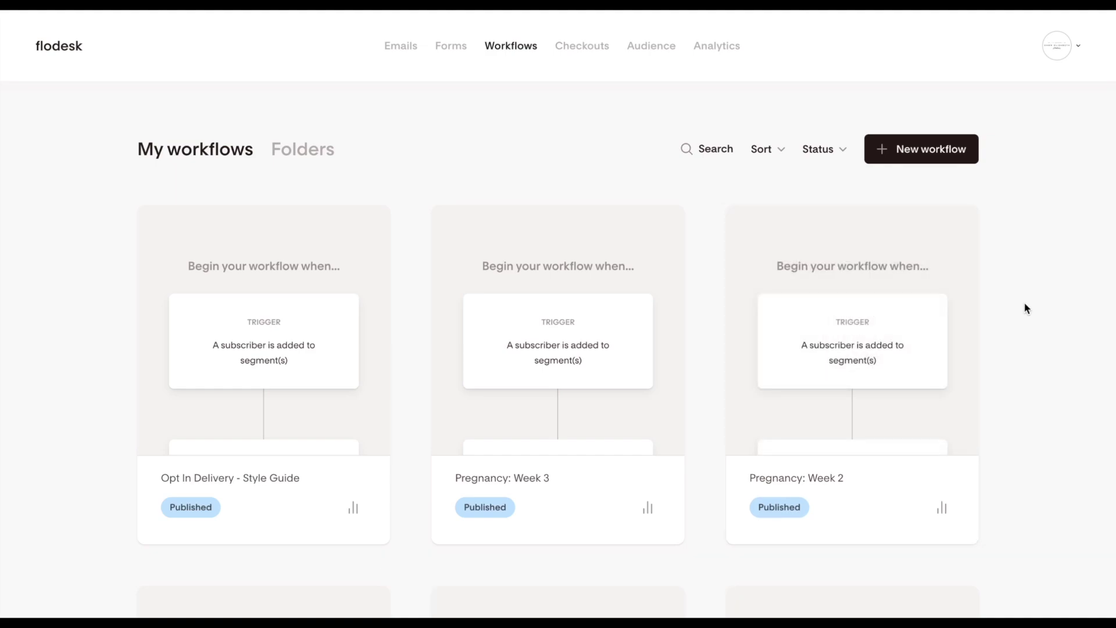
pyautogui.click(458, 53)
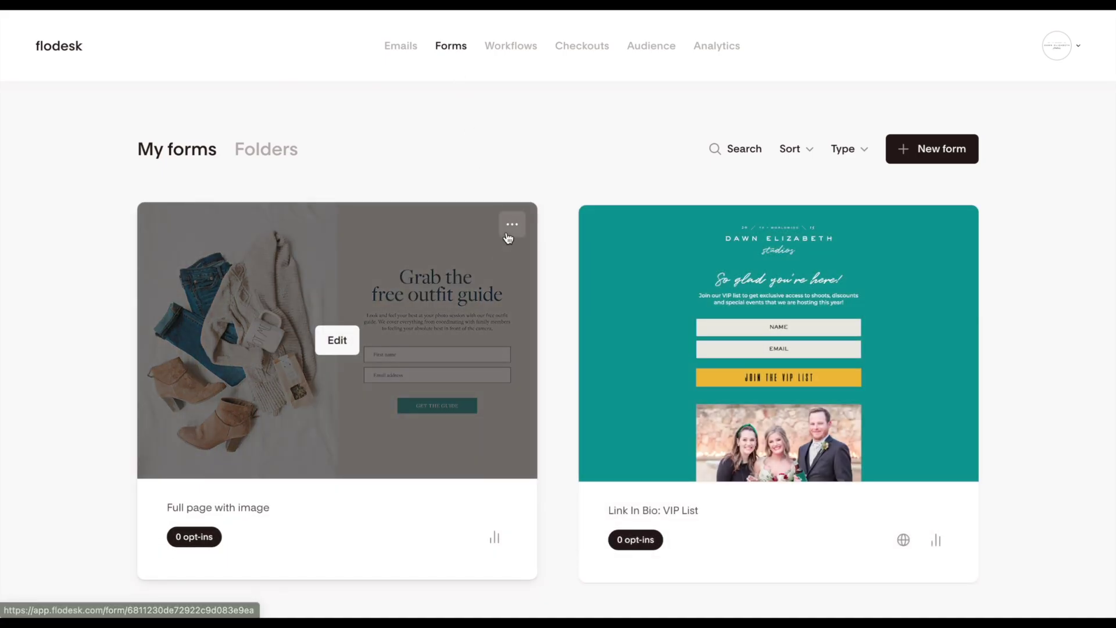
pyautogui.click(511, 228)
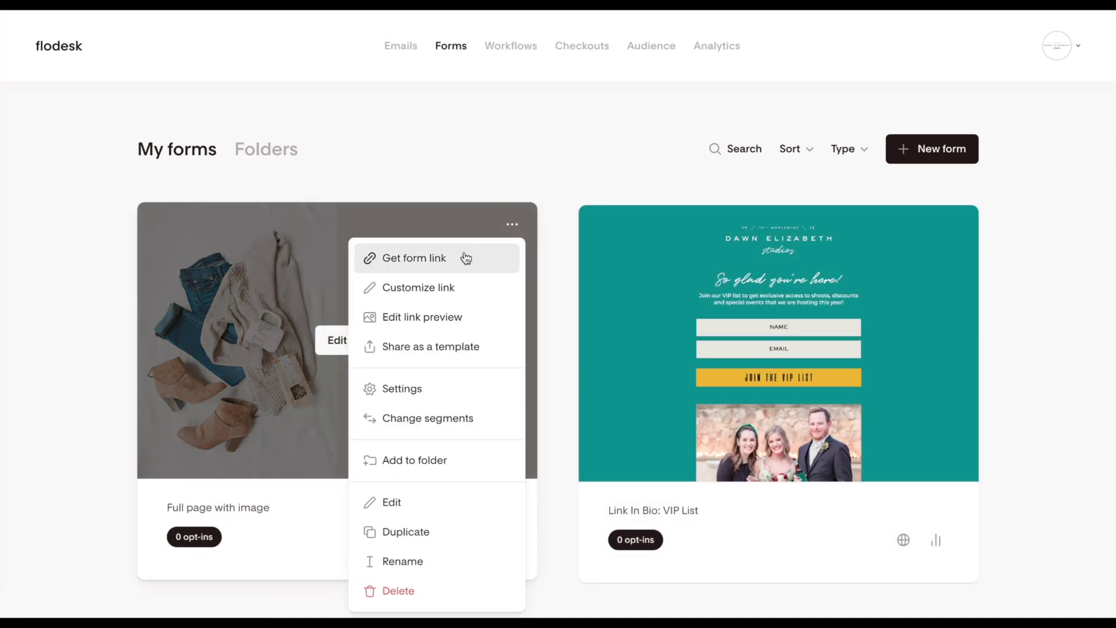
pyautogui.click(465, 257)
pyautogui.click(686, 311)
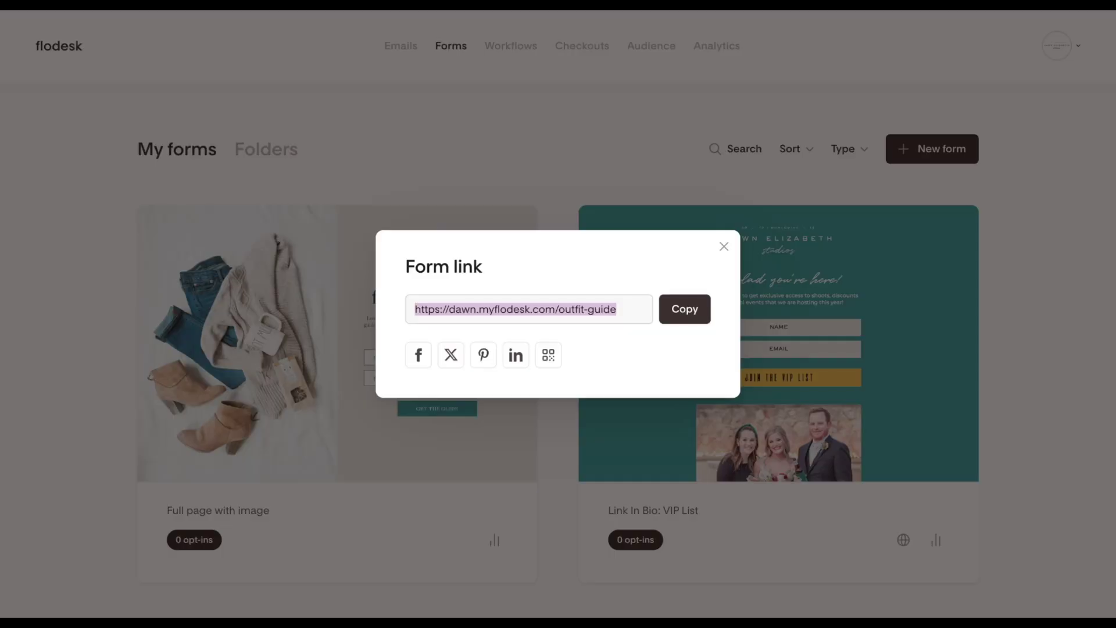
pyautogui.click(465, 157)
pyautogui.scroll(-2, 465, 157)
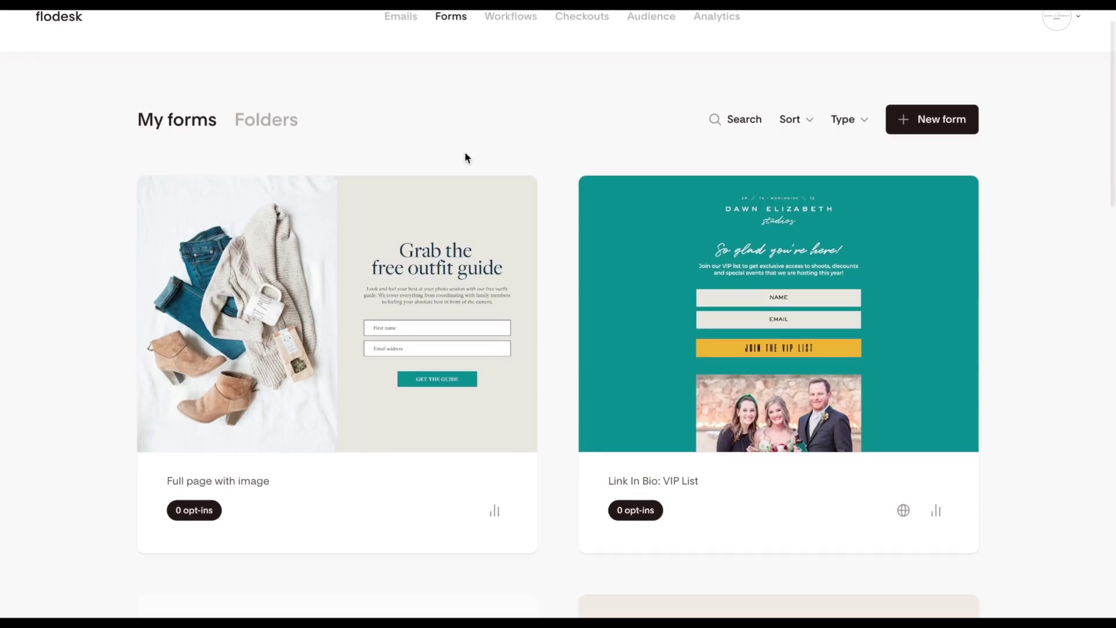
pyautogui.scroll(2, 465, 156)
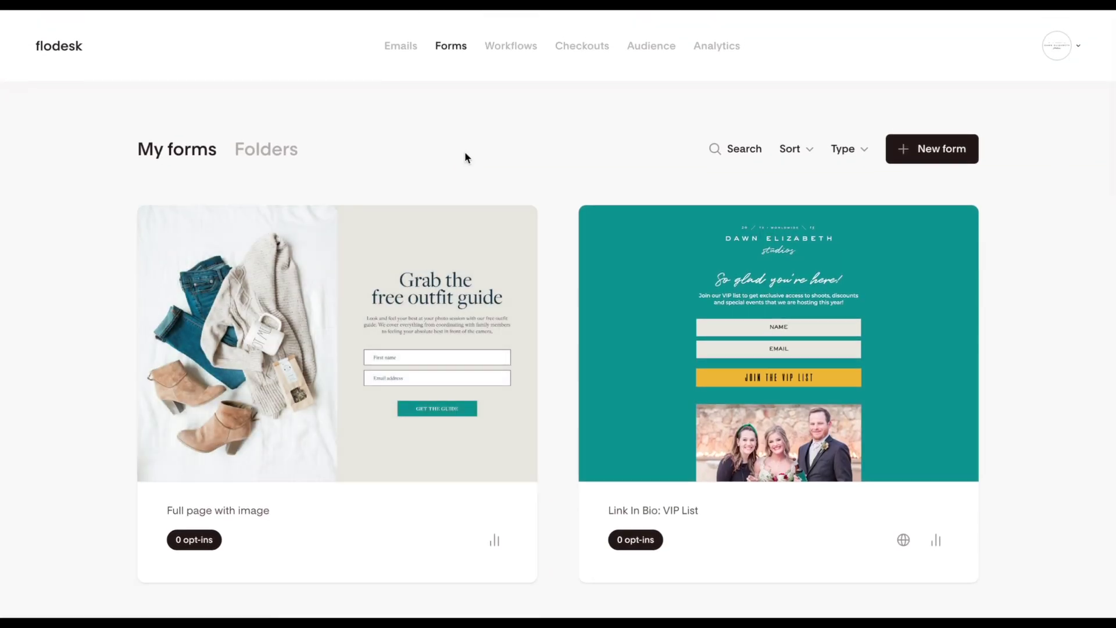